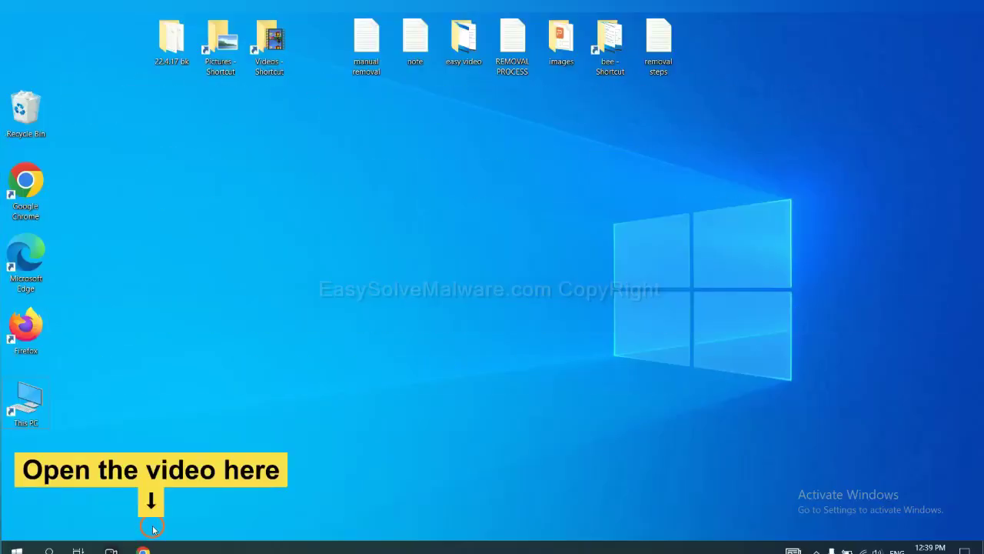
- Open the malware removal guide linked in the YouTube video's description in Chrome and download SpyHunter for Windows
{"action": "left_click", "coordinate": [152, 550]}
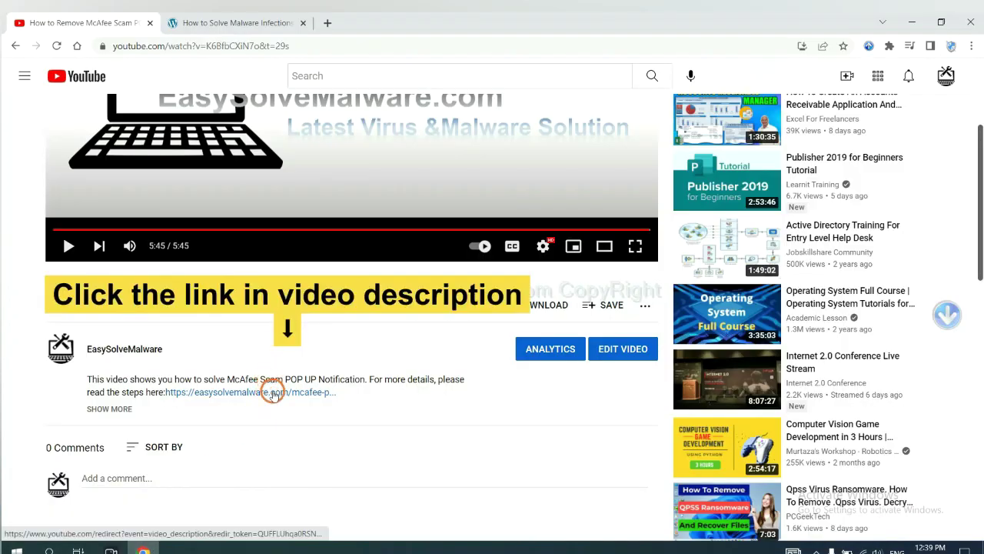
{"action": "left_click", "coordinate": [273, 392]}
{"action": "left_click", "coordinate": [282, 24]}
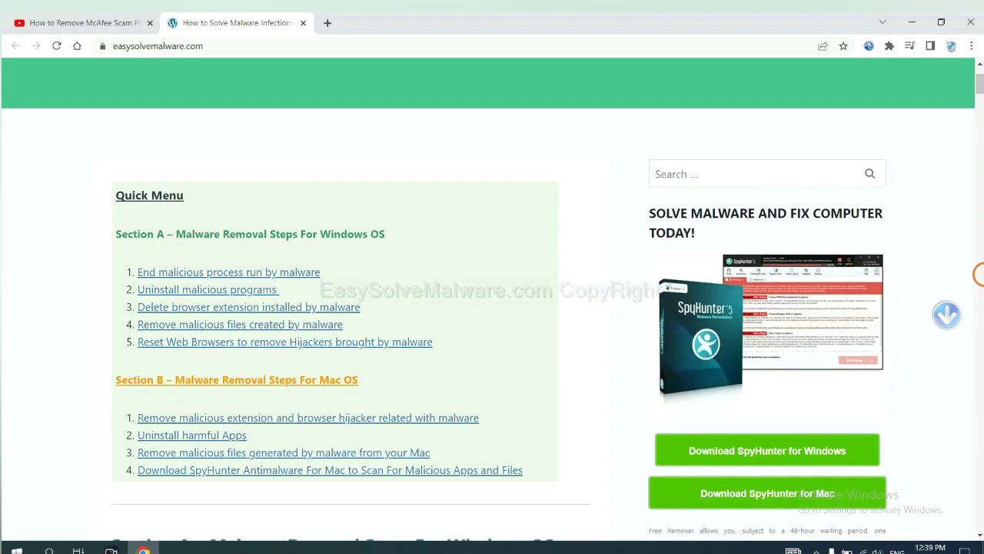
{"action": "scroll", "coordinate": [978, 273], "scroll_direction": "down", "scroll_amount": 3}
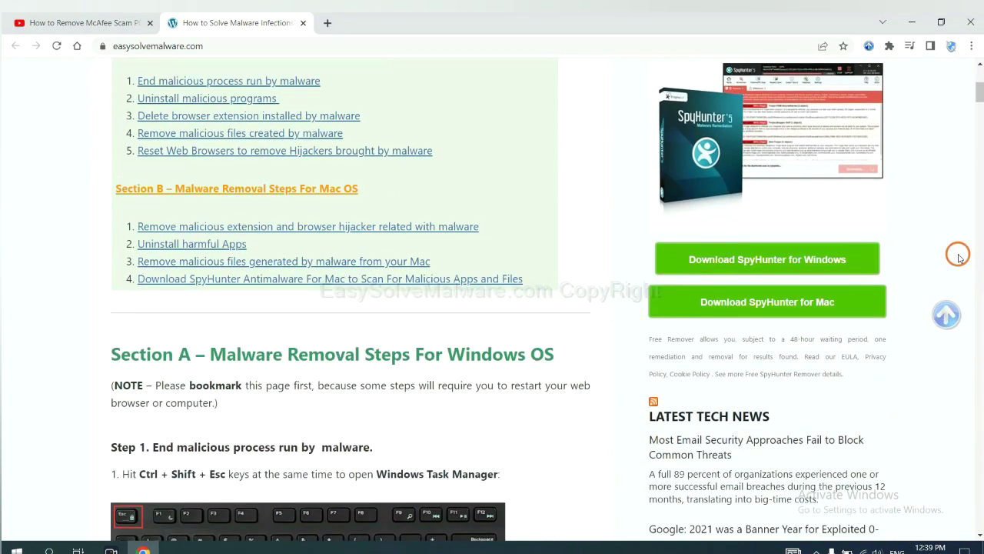
{"action": "left_click", "coordinate": [836, 257]}
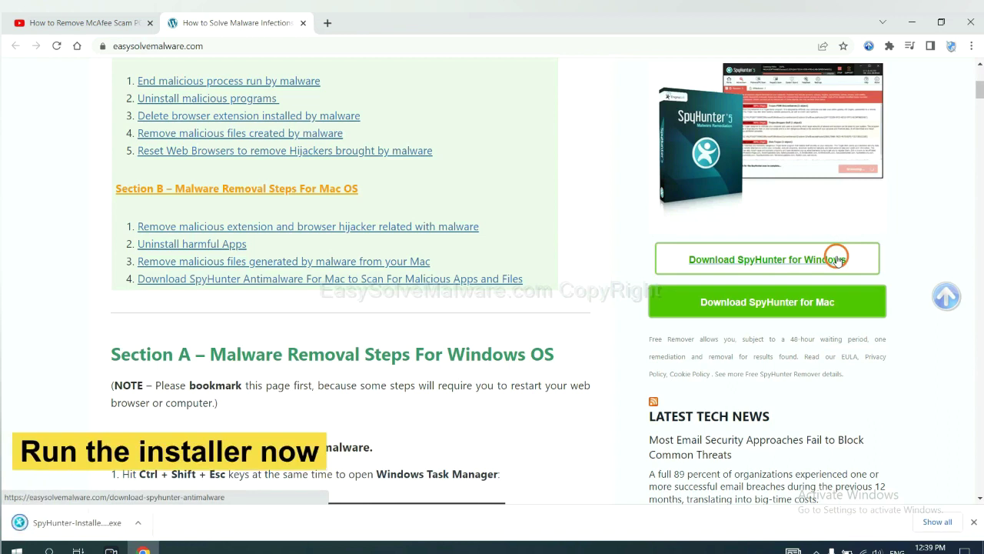
- Run the downloaded SpyHunter installer in English, accept the EULA and Privacy Policy, and finish the setup
{"action": "left_click", "coordinate": [64, 523]}
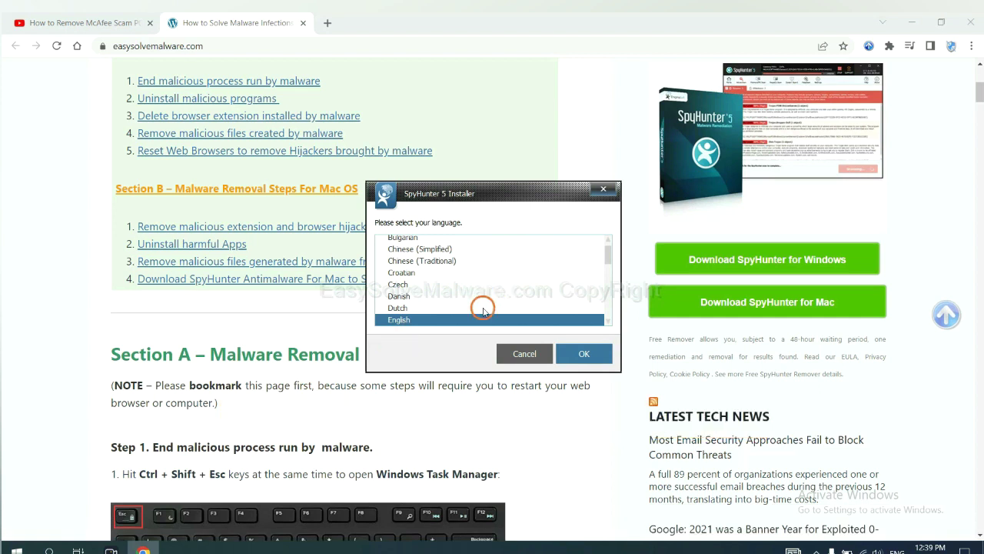
{"action": "left_click", "coordinate": [572, 353]}
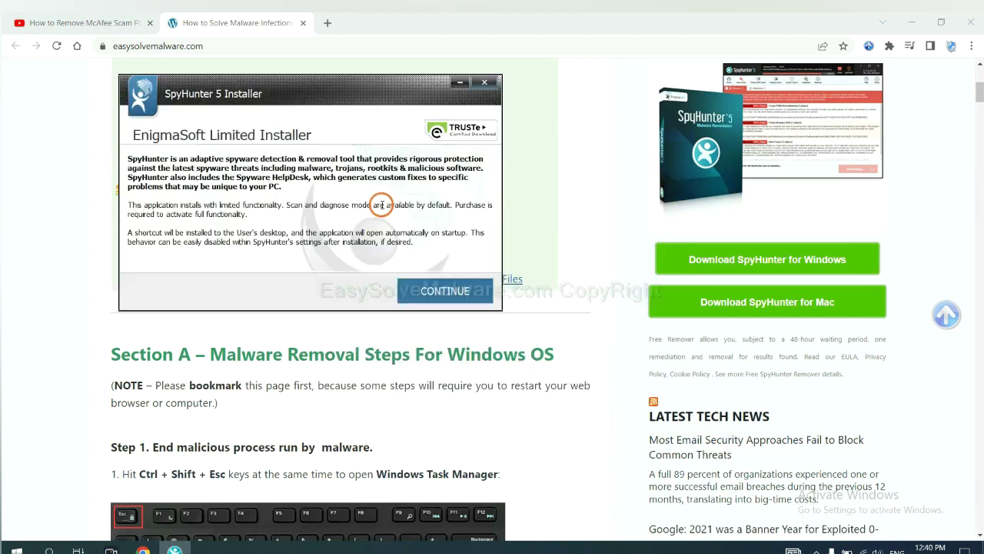
{"action": "left_click", "coordinate": [422, 293]}
{"action": "left_click", "coordinate": [319, 259]}
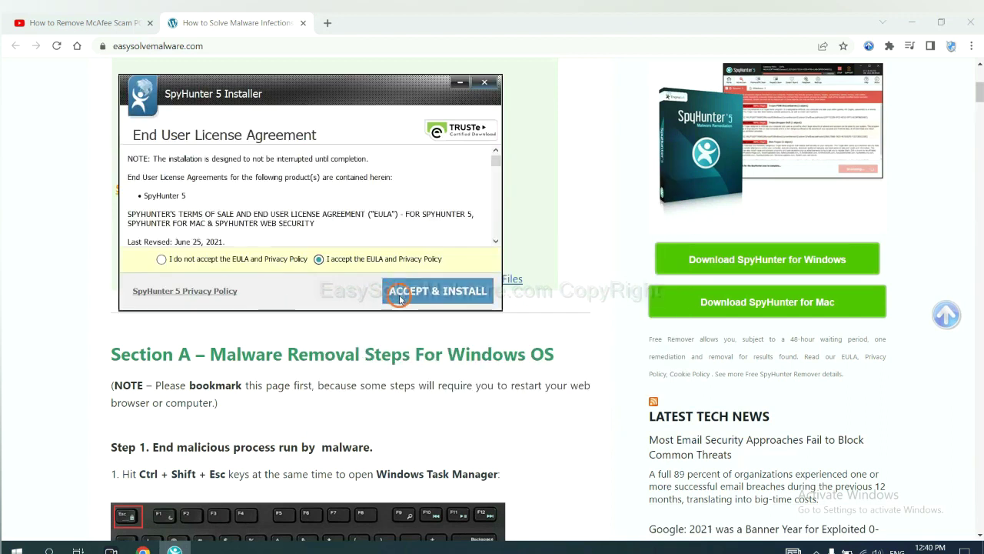
{"action": "left_click", "coordinate": [399, 299]}
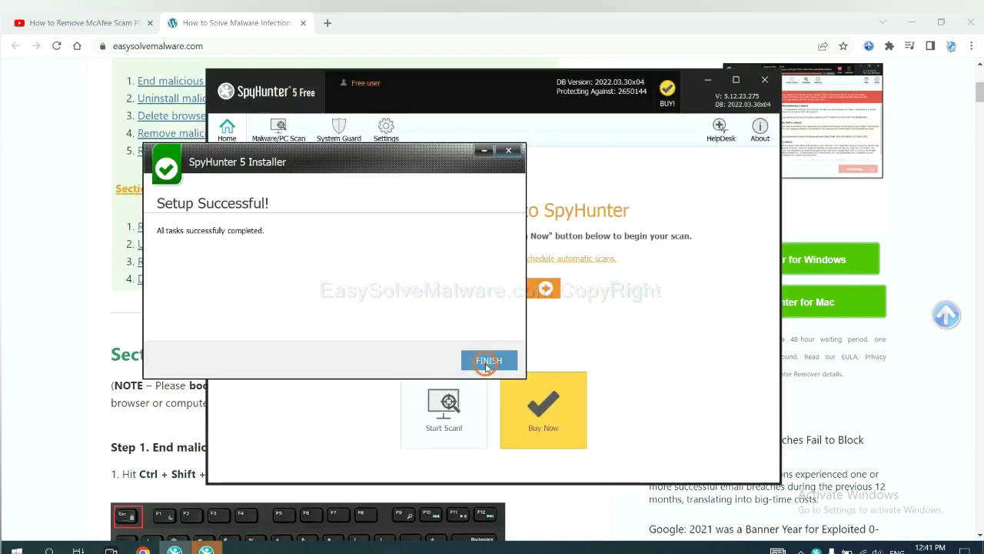
{"action": "left_click", "coordinate": [485, 359]}
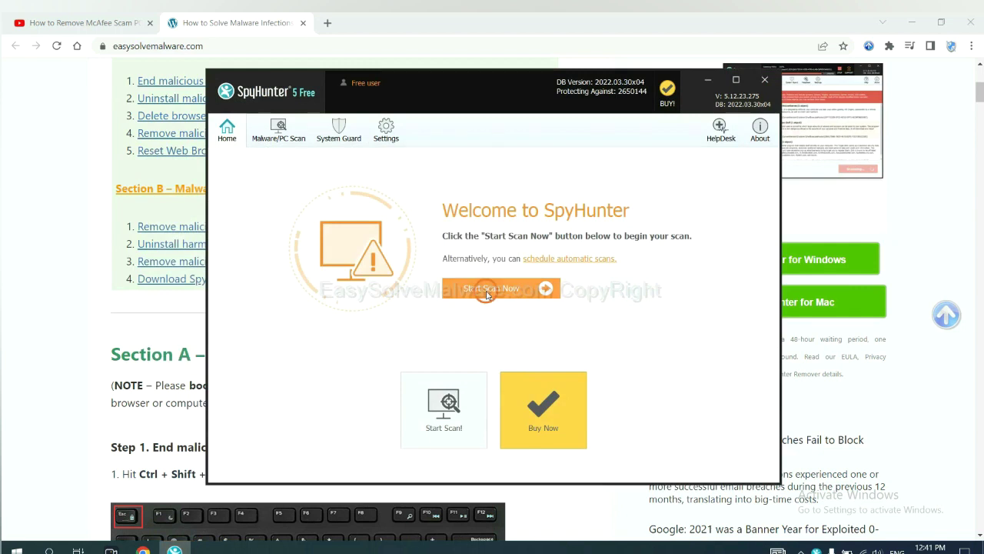
- Start a SpyHunter scan and proceed from the list of unknown objects
{"action": "left_click", "coordinate": [486, 293]}
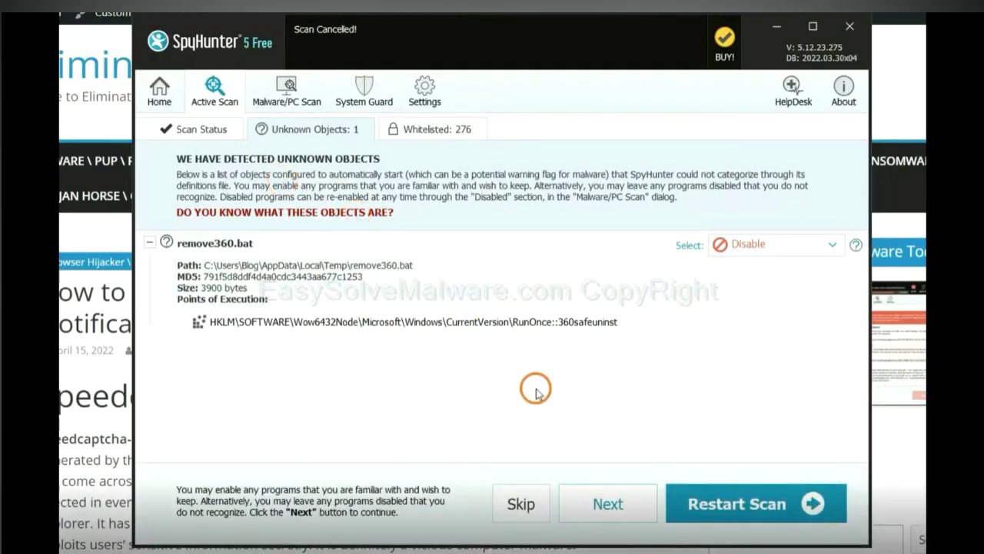
{"action": "left_click", "coordinate": [606, 502]}
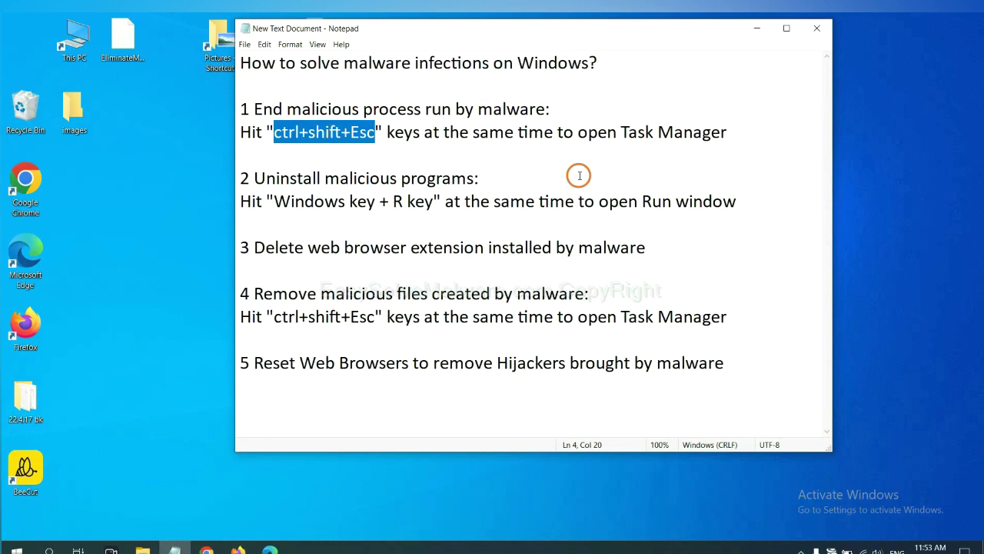
- Highlight the Task Manager key combination in the note's step 1, inspect the System and Usermode Font Driver Host processes in Task Manager, and close it
{"action": "left_click", "coordinate": [351, 133]}
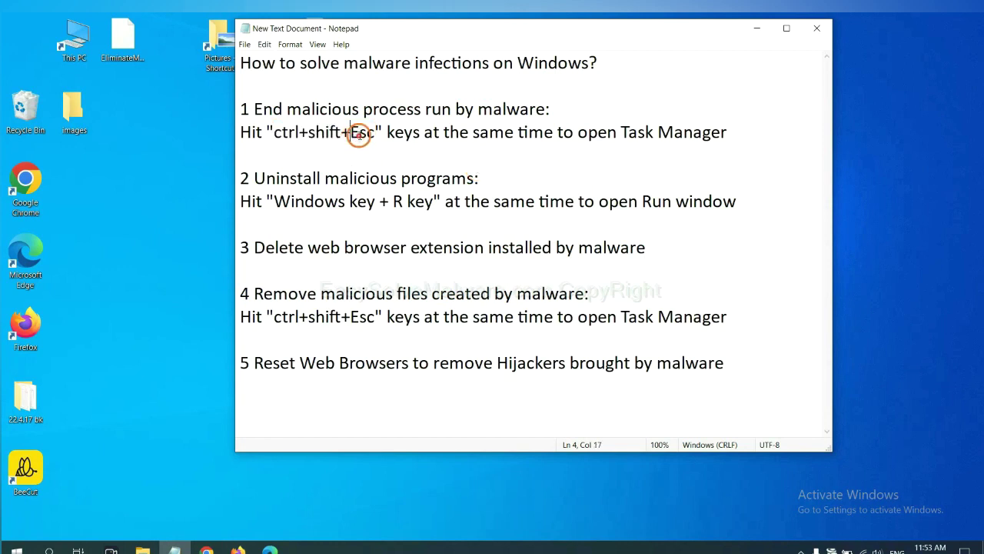
{"action": "left_click_drag", "start_coordinate": [375, 134], "coordinate": [272, 134]}
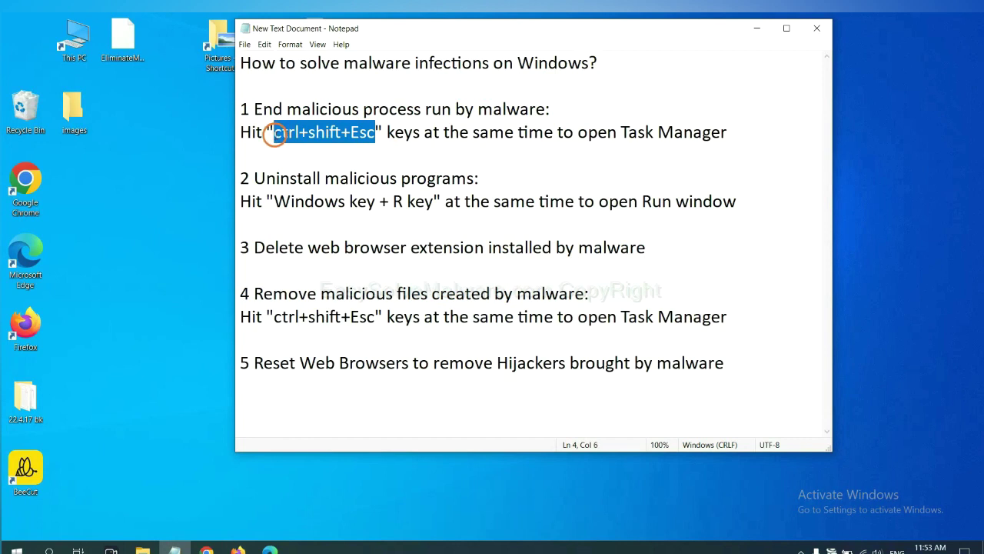
{"action": "key", "text": "ctrl+shift+Escape"}
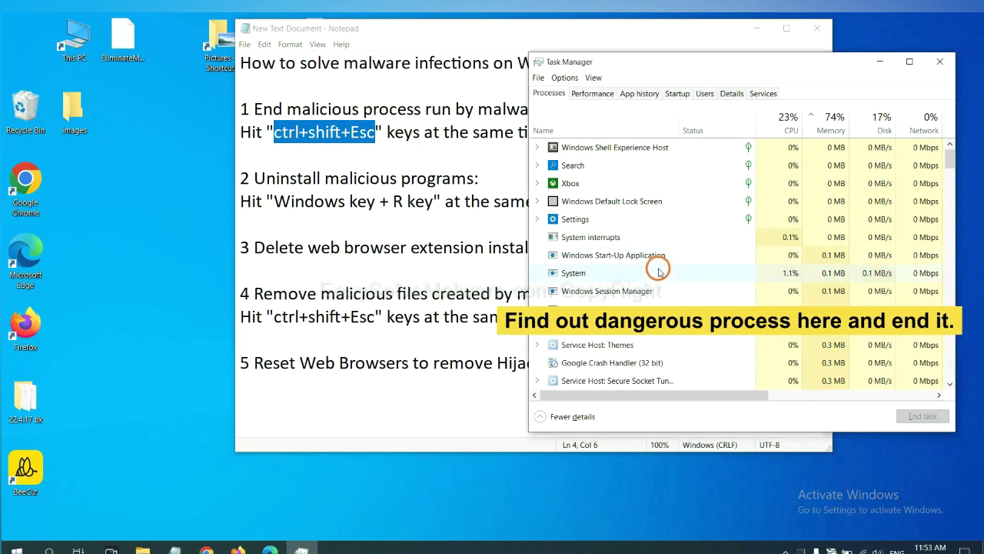
{"action": "left_click", "coordinate": [659, 272]}
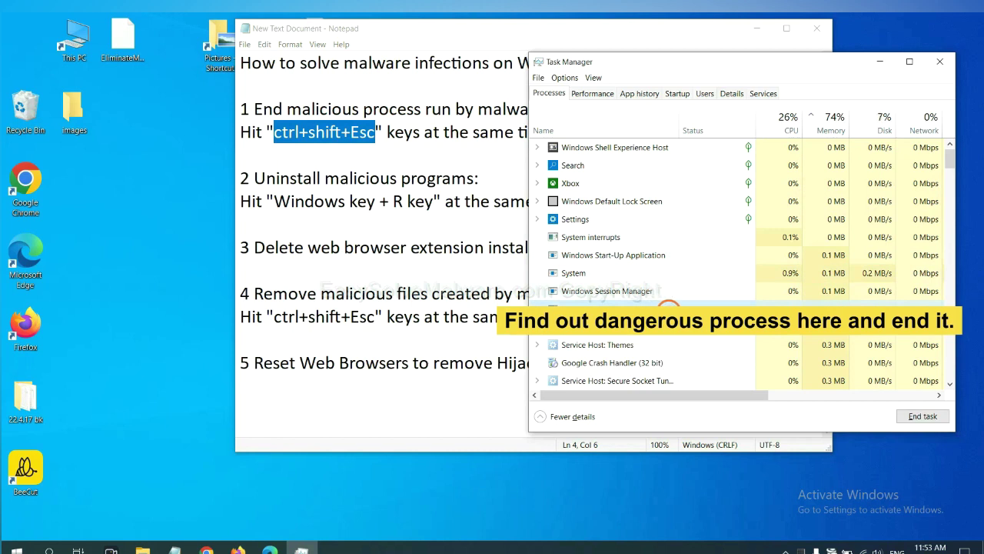
{"action": "left_click", "coordinate": [675, 307]}
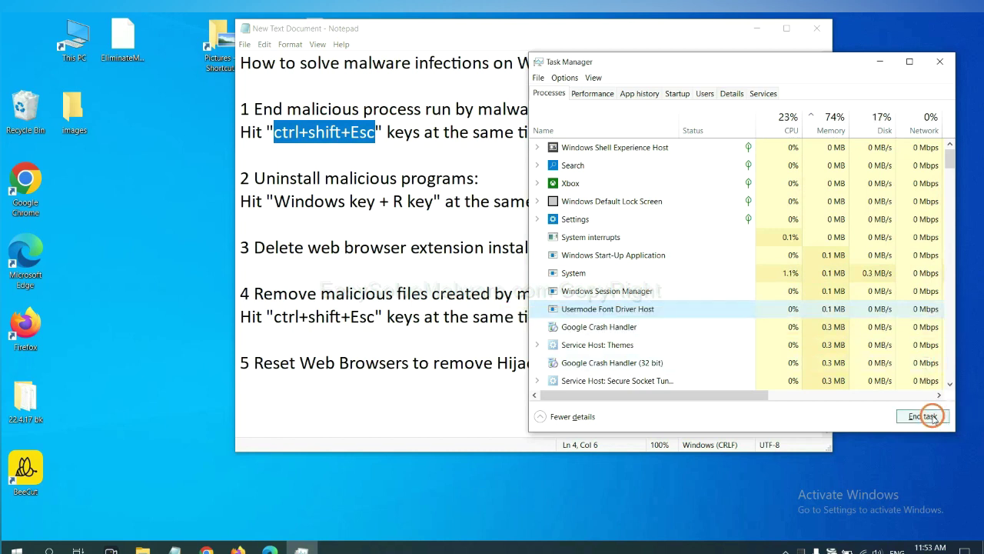
{"action": "left_click", "coordinate": [937, 61]}
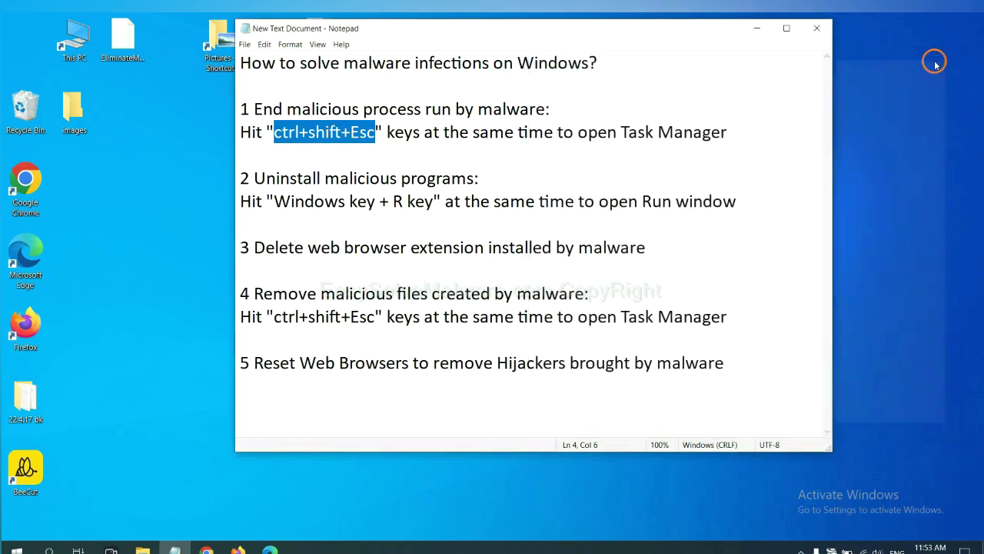
- Highlight the key combination for the Run window under step 2 of the note
{"action": "key", "text": "Down"}
{"action": "key", "text": "Down"}
{"action": "key", "text": "Down"}
{"action": "key", "text": "Down"}
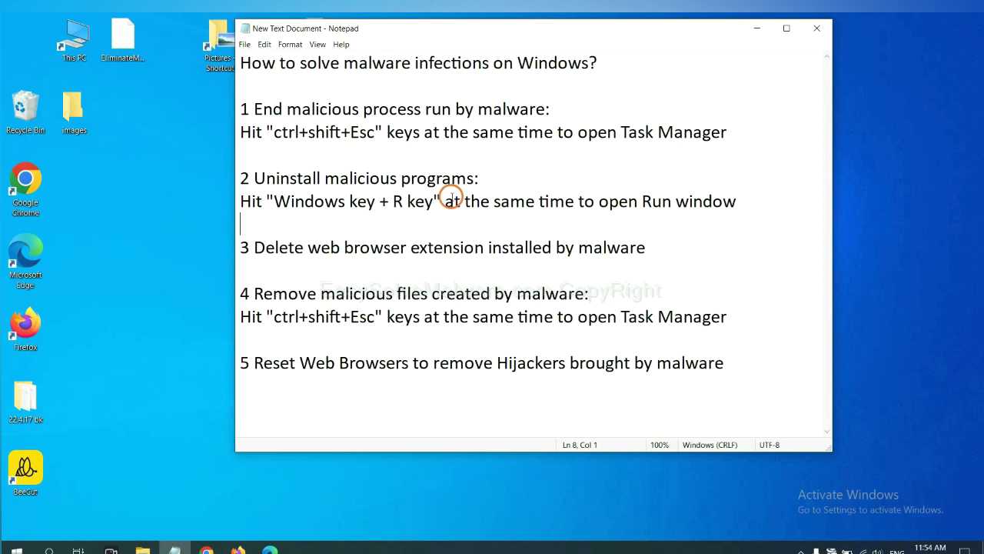
{"action": "left_click_drag", "start_coordinate": [274, 203], "coordinate": [431, 204]}
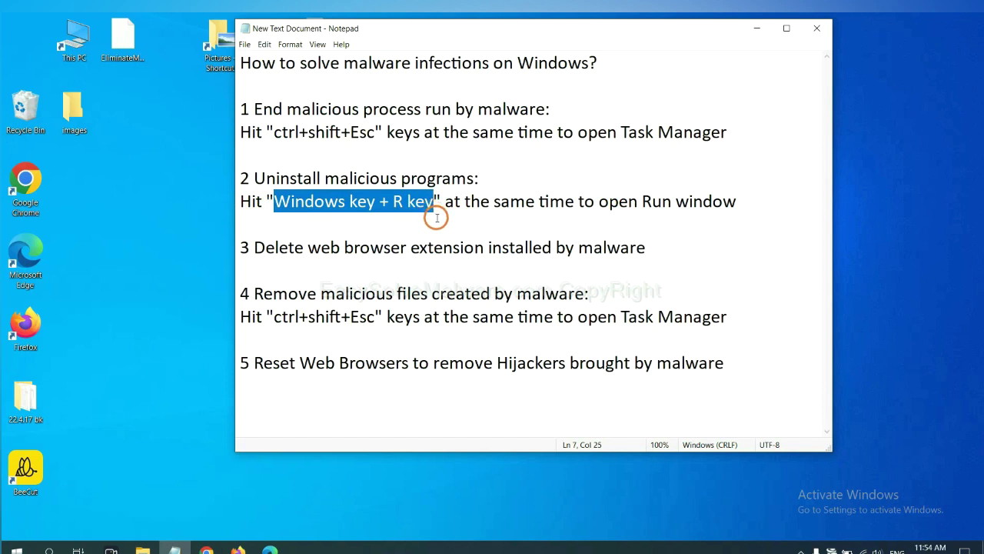
- Open the Run window, move it beside the note, and launch "control panel" from it
{"action": "key", "text": "super+r"}
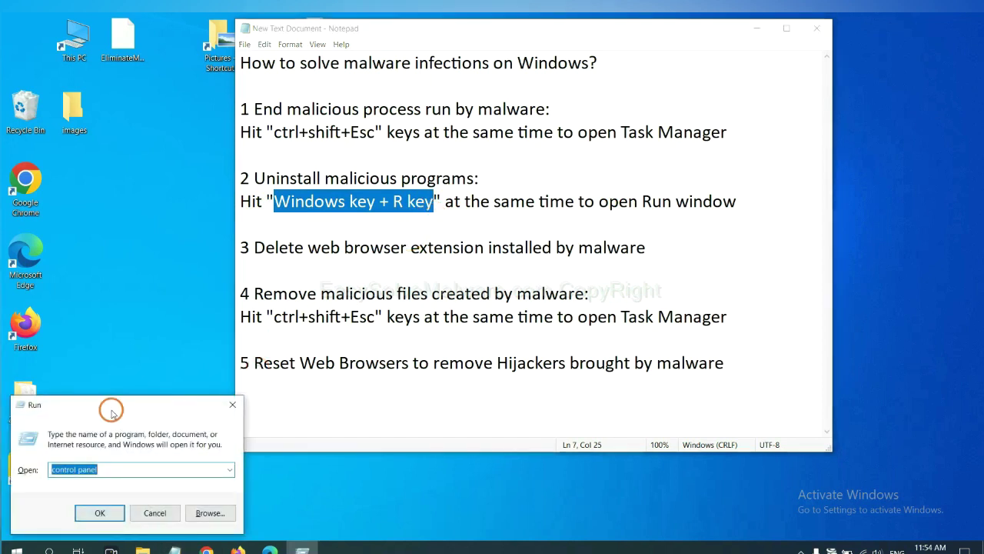
{"action": "left_click_drag", "start_coordinate": [112, 414], "coordinate": [749, 178]}
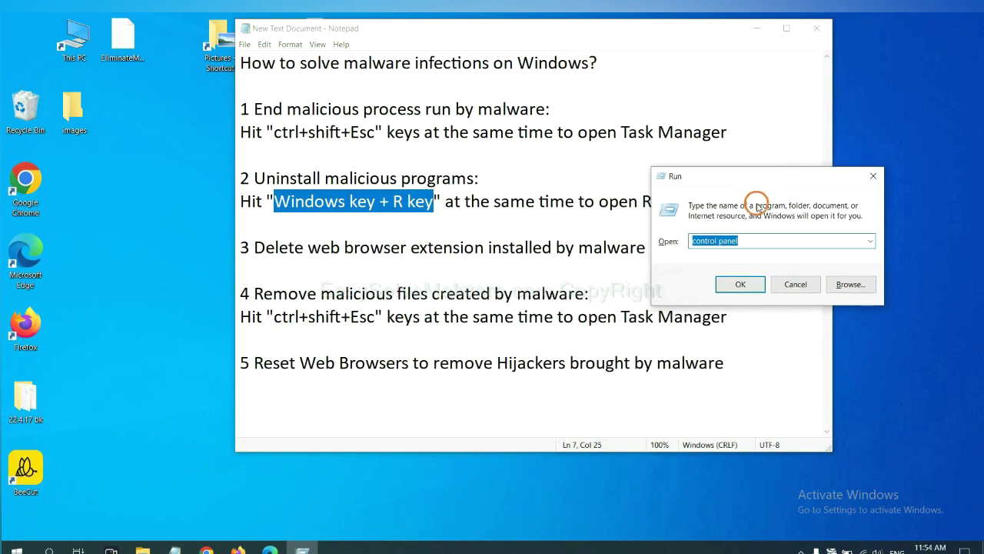
{"action": "left_click", "coordinate": [758, 240]}
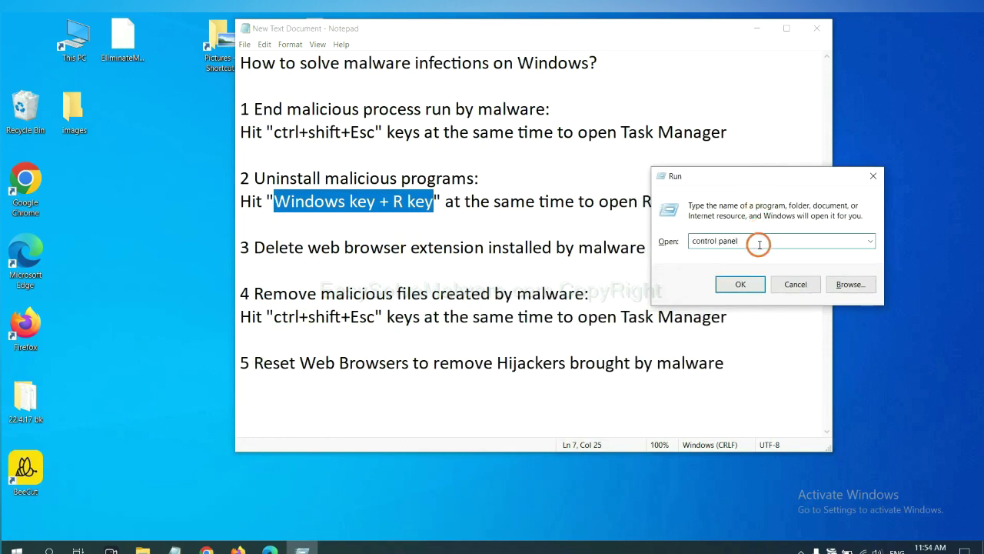
{"action": "left_click_drag", "start_coordinate": [739, 240], "coordinate": [659, 241]}
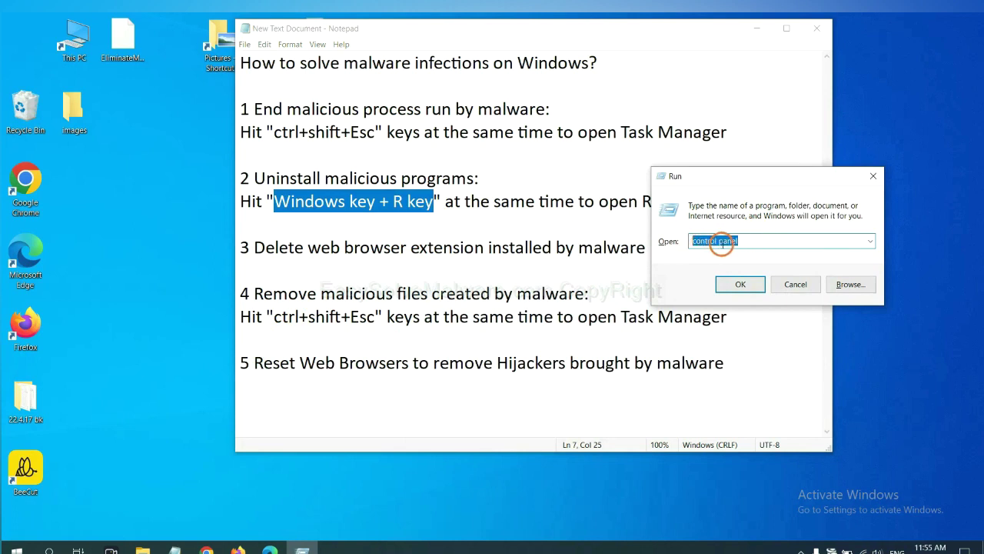
{"action": "left_click", "coordinate": [738, 285]}
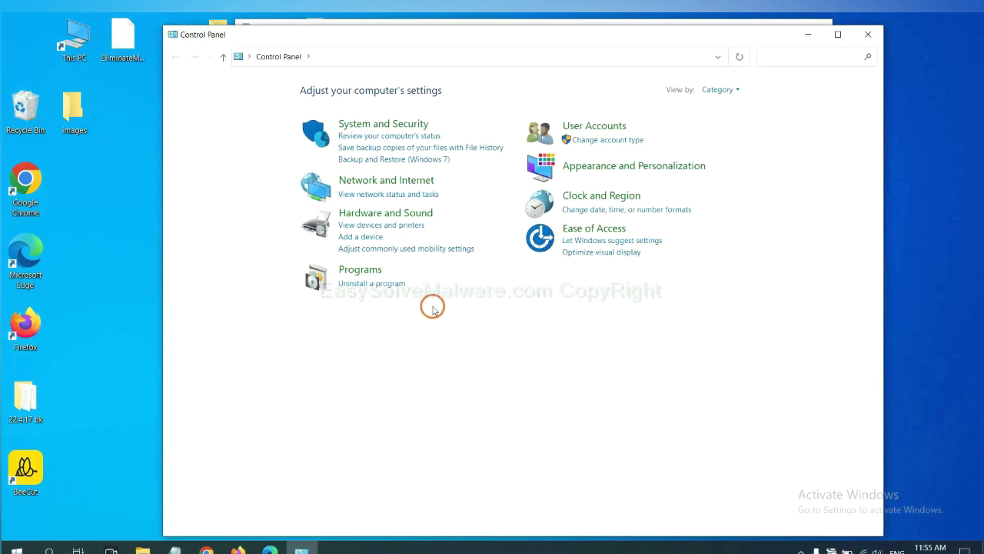
- Open the list of installed programs, select Xiph.Org Open Codecs 0.85.17777 as the uninstall example, and close the window
{"action": "left_click", "coordinate": [389, 286]}
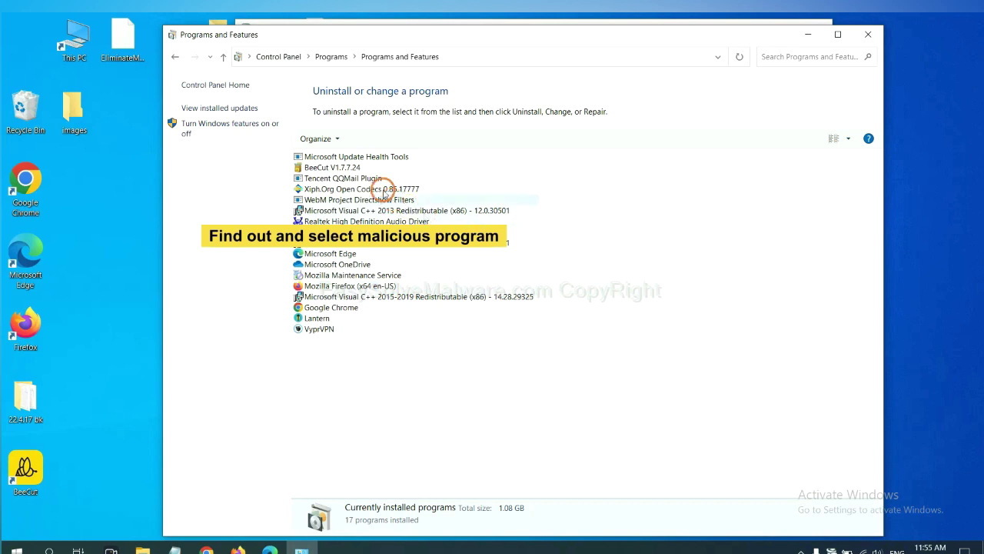
{"action": "left_click", "coordinate": [389, 189]}
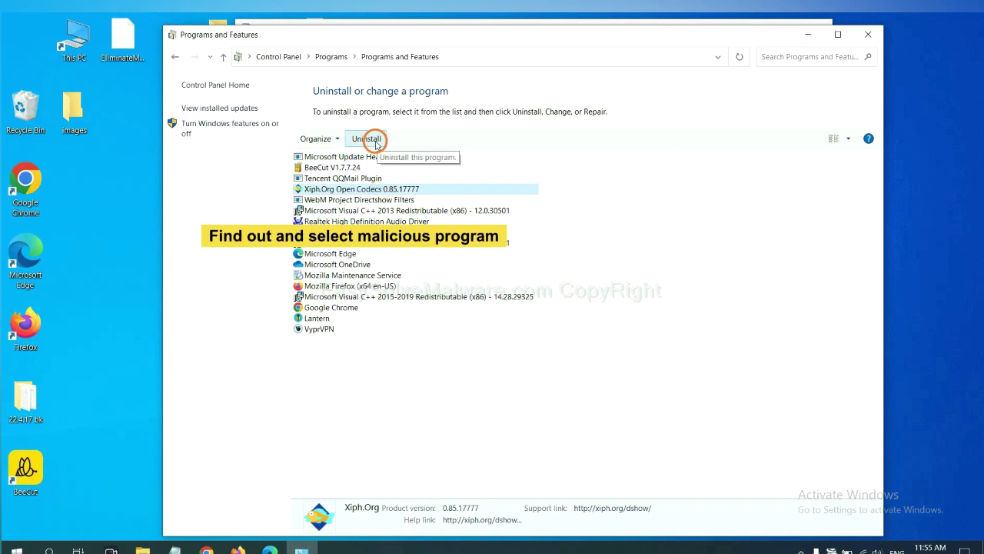
{"action": "left_click", "coordinate": [872, 35]}
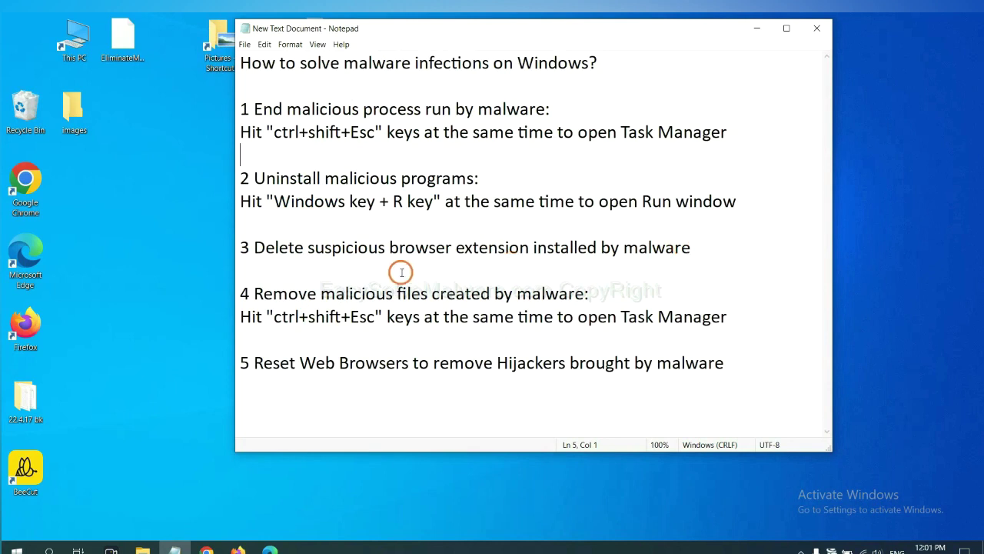
- Switch to Chrome and open its page for managing installed extensions
{"action": "left_click", "coordinate": [206, 548]}
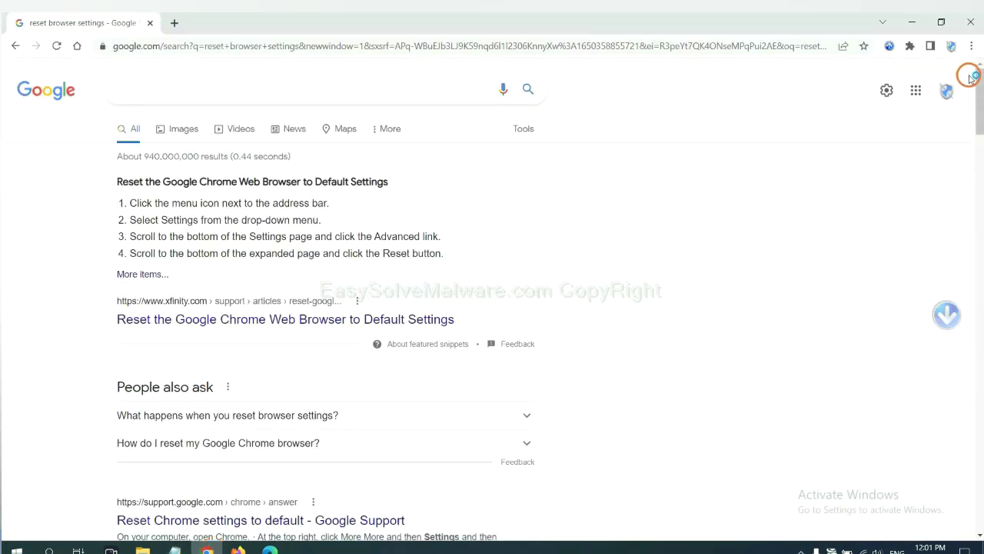
{"action": "left_click", "coordinate": [971, 47]}
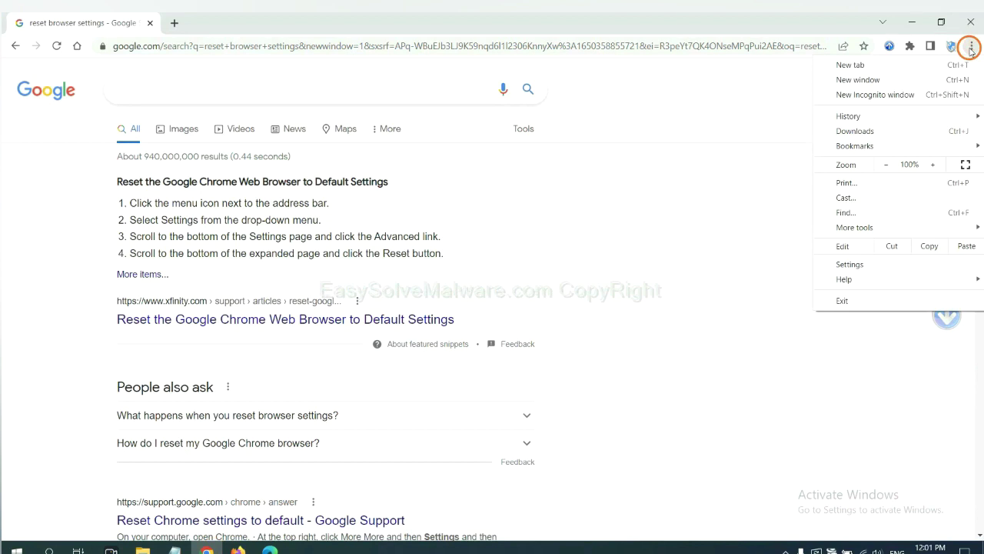
{"action": "mouse_move", "coordinate": [884, 227]}
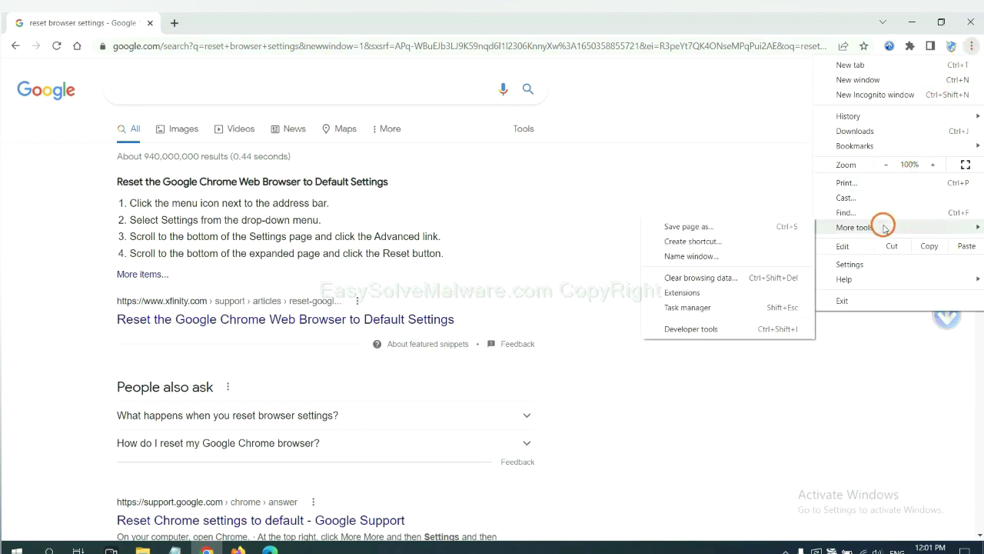
{"action": "left_click", "coordinate": [726, 292]}
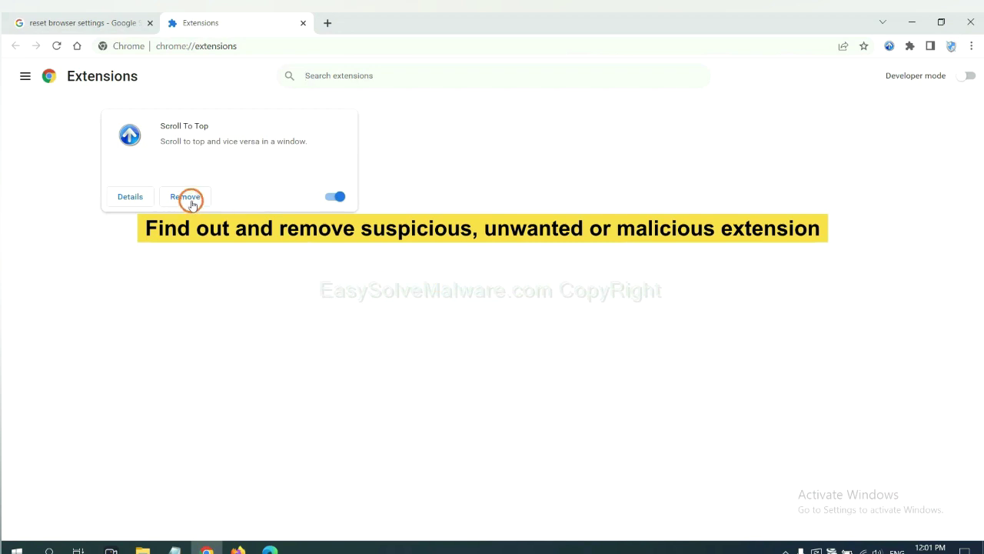
- Switch to Firefox, open its add-ons manager, and show the available actions for the GIPHY for Firefox extension
{"action": "left_click", "coordinate": [237, 549]}
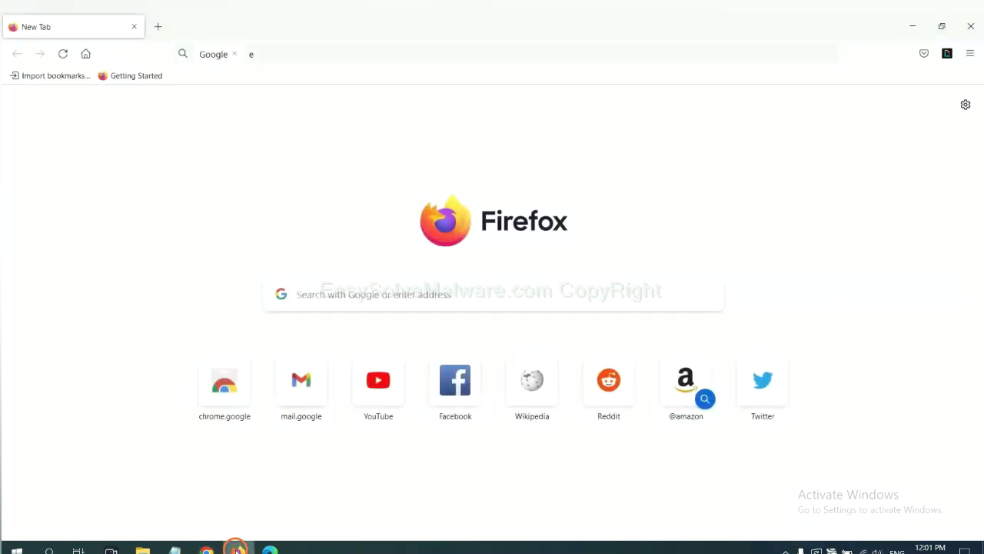
{"action": "left_click", "coordinate": [970, 53]}
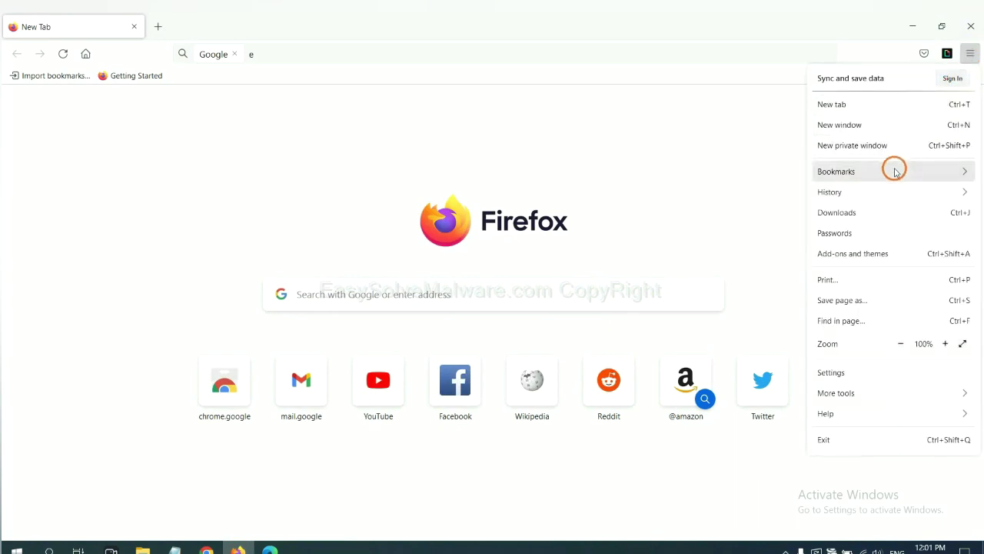
{"action": "left_click", "coordinate": [861, 262]}
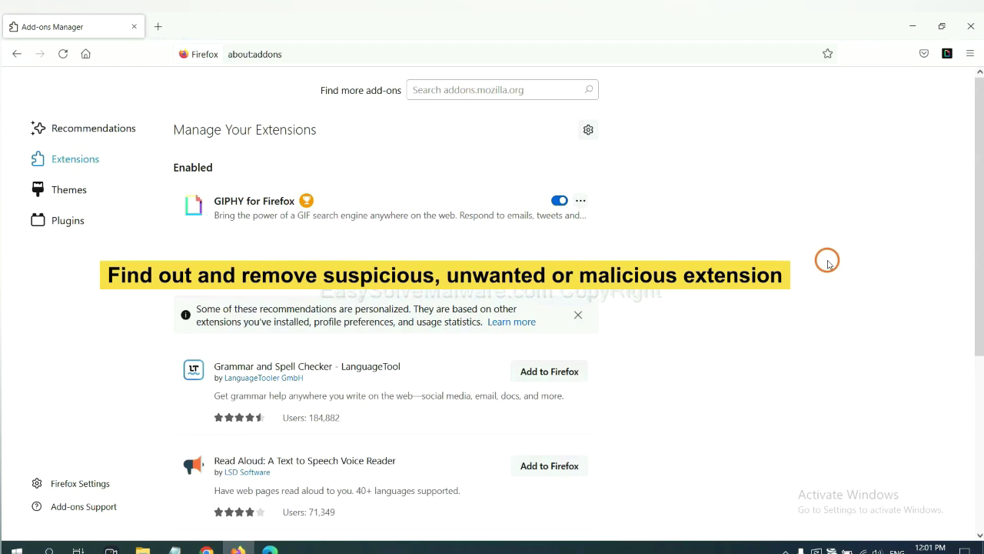
{"action": "left_click", "coordinate": [580, 201]}
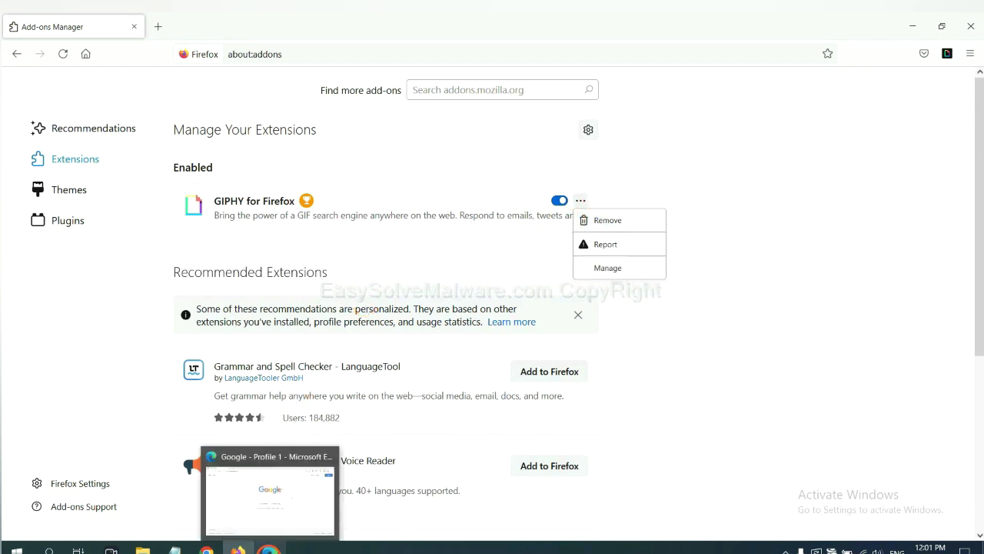
- Switch to Microsoft Edge, open its extension management page, and remove the ArcVpn Free Fast VPN Proxy extension
{"action": "left_click", "coordinate": [269, 549]}
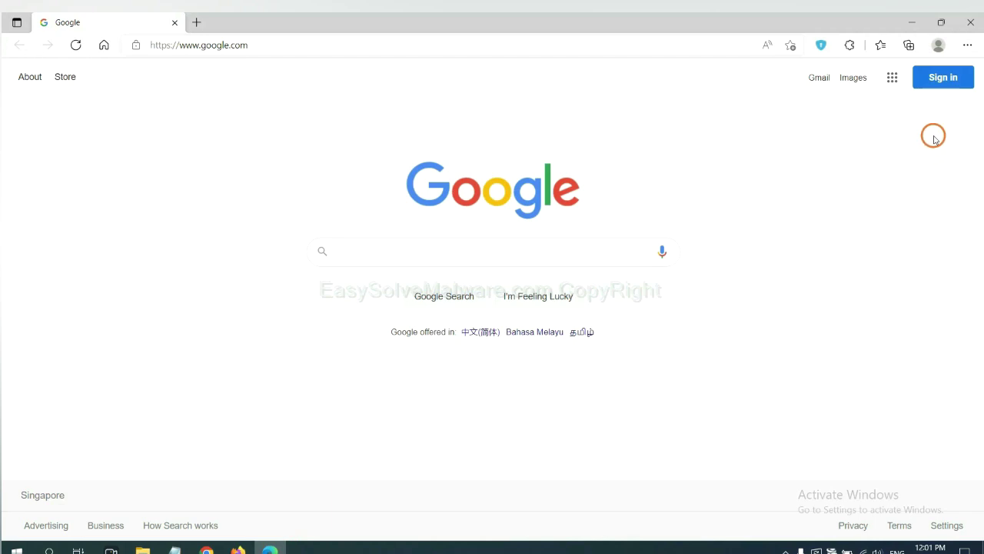
{"action": "left_click", "coordinate": [967, 45]}
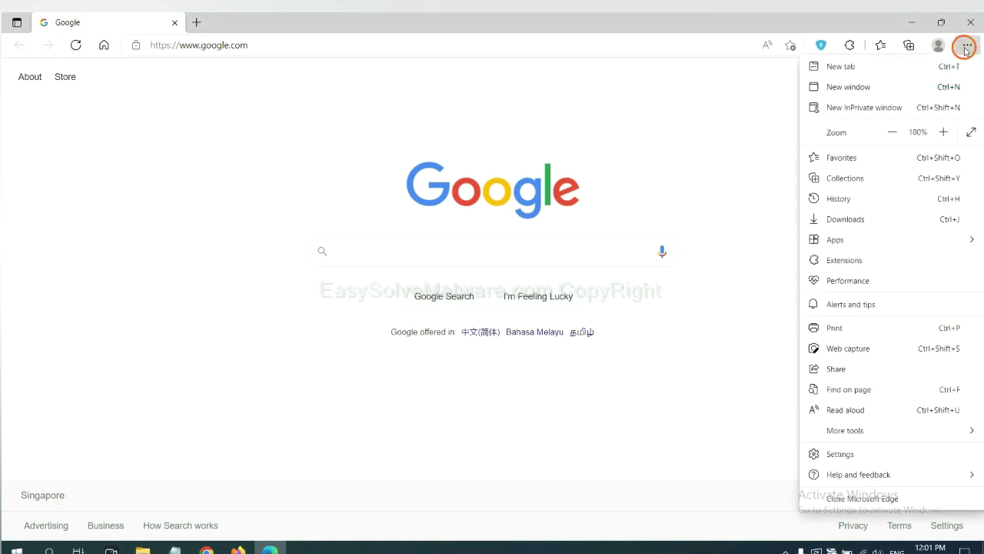
{"action": "right_click", "coordinate": [849, 260]}
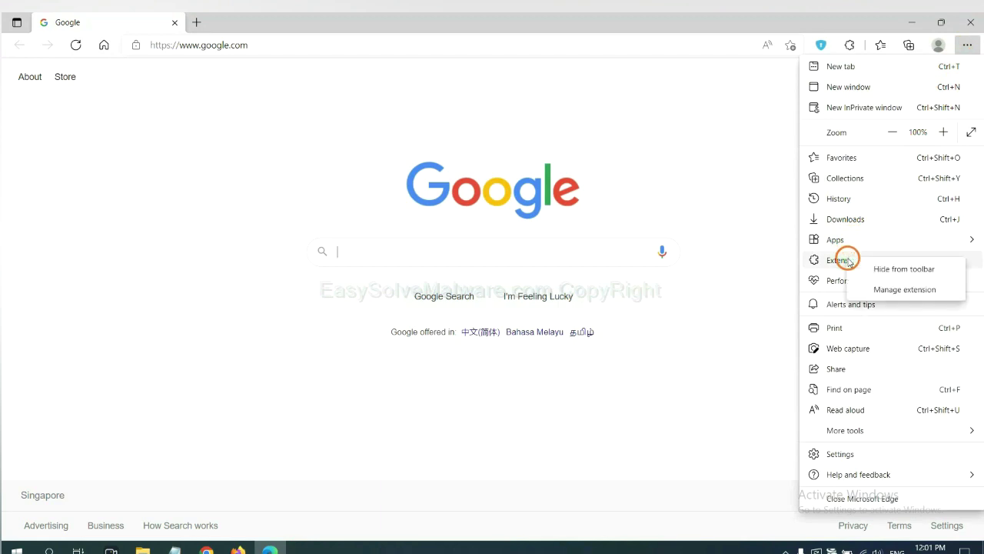
{"action": "left_click", "coordinate": [884, 290]}
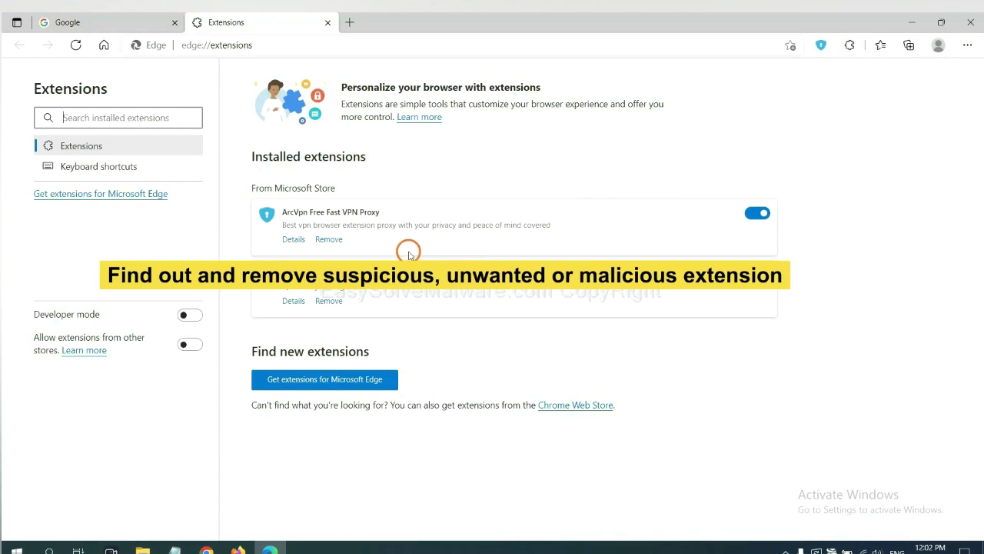
{"action": "left_click", "coordinate": [338, 243]}
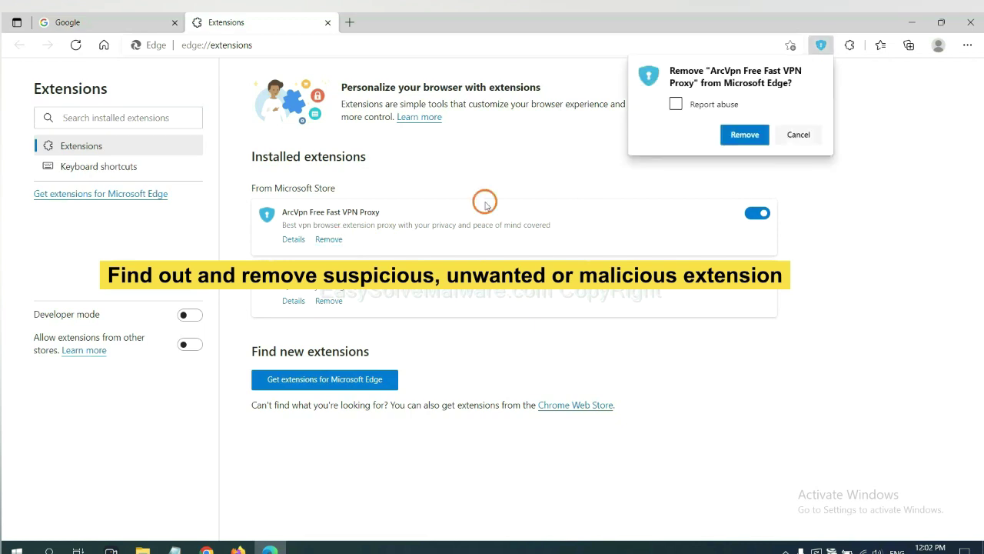
{"action": "left_click", "coordinate": [733, 133]}
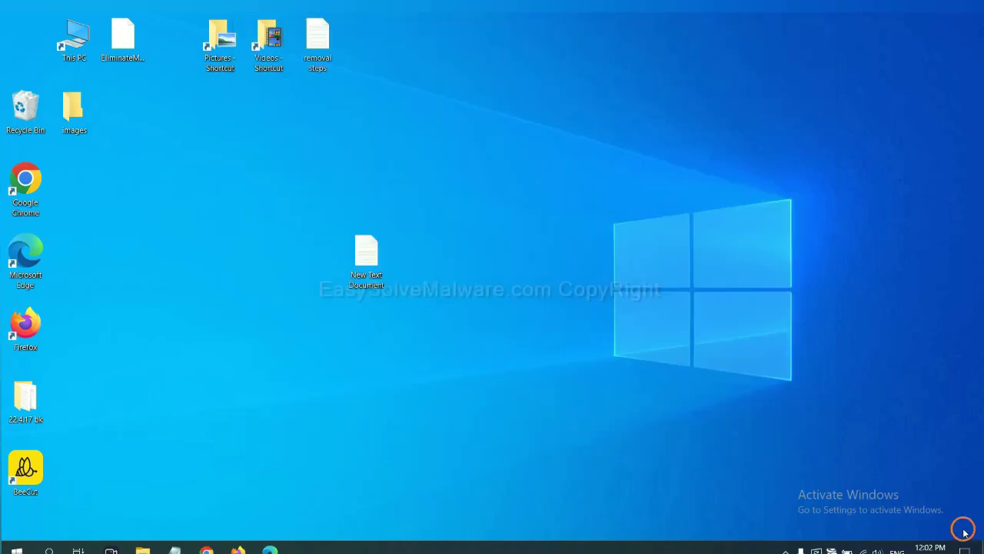
- Point out the Run window instruction under section 4 of the note, open the Run window, and launch "regedit"
{"action": "left_click", "coordinate": [669, 314]}
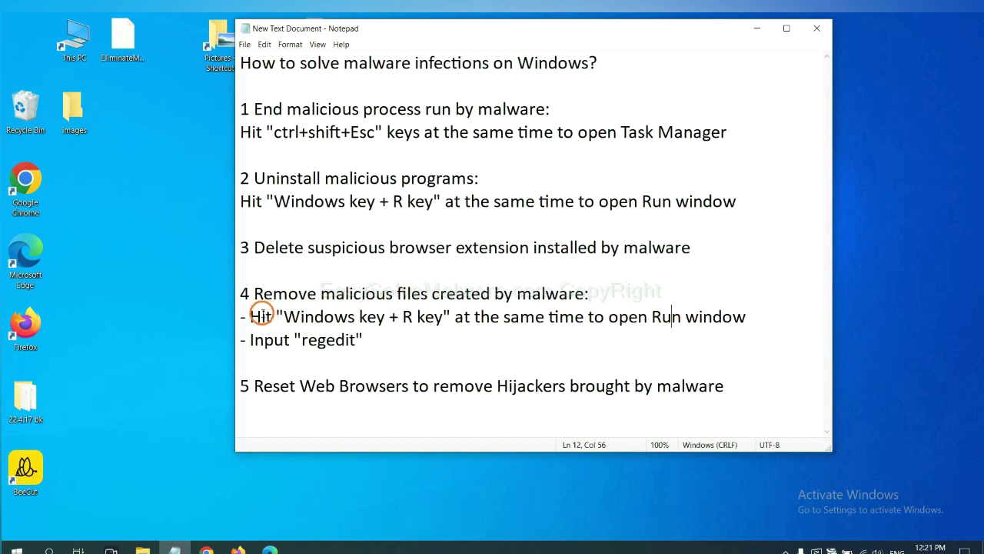
{"action": "left_click_drag", "start_coordinate": [252, 316], "coordinate": [560, 331]}
{"action": "left_click", "coordinate": [572, 321]}
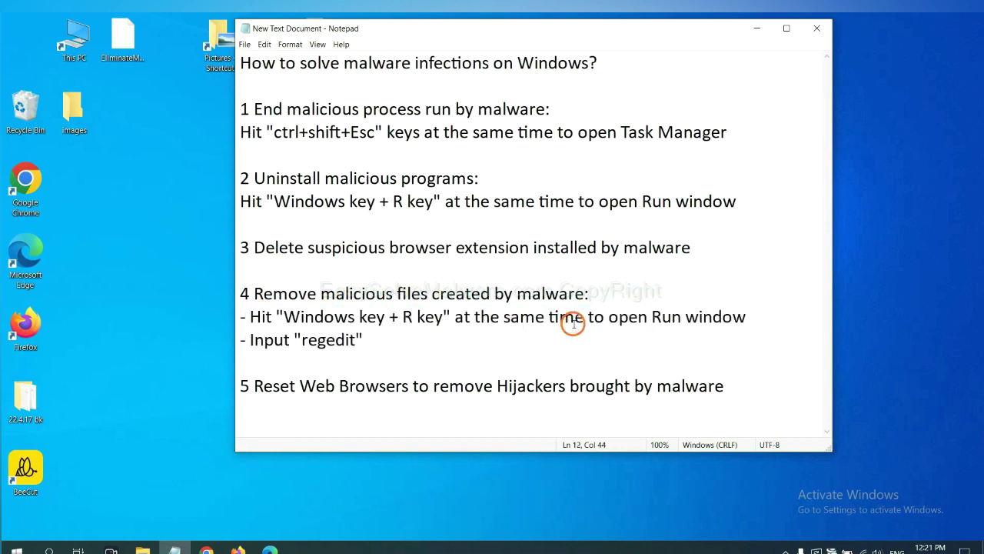
{"action": "key", "text": "super+r"}
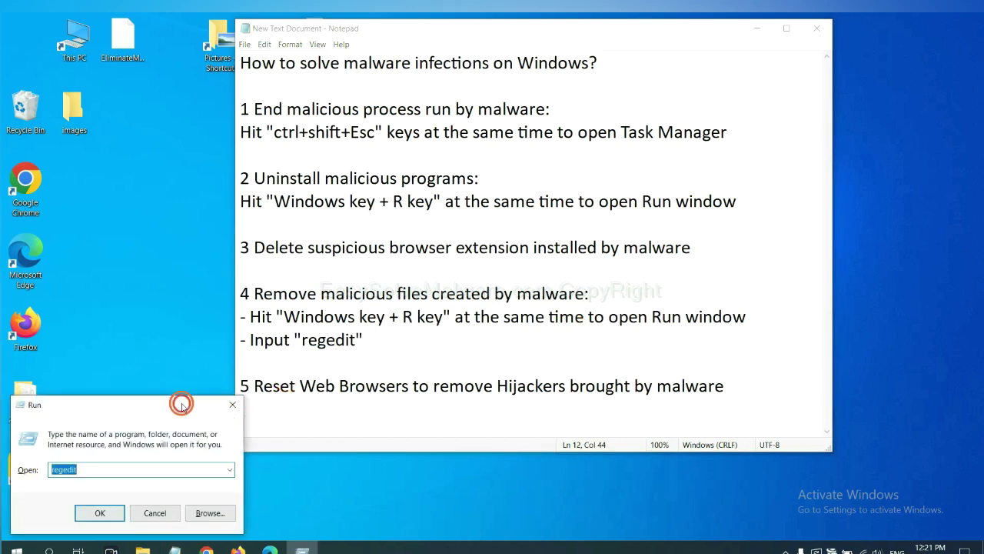
{"action": "left_click_drag", "start_coordinate": [182, 403], "coordinate": [784, 214]}
{"action": "left_click", "coordinate": [688, 280]}
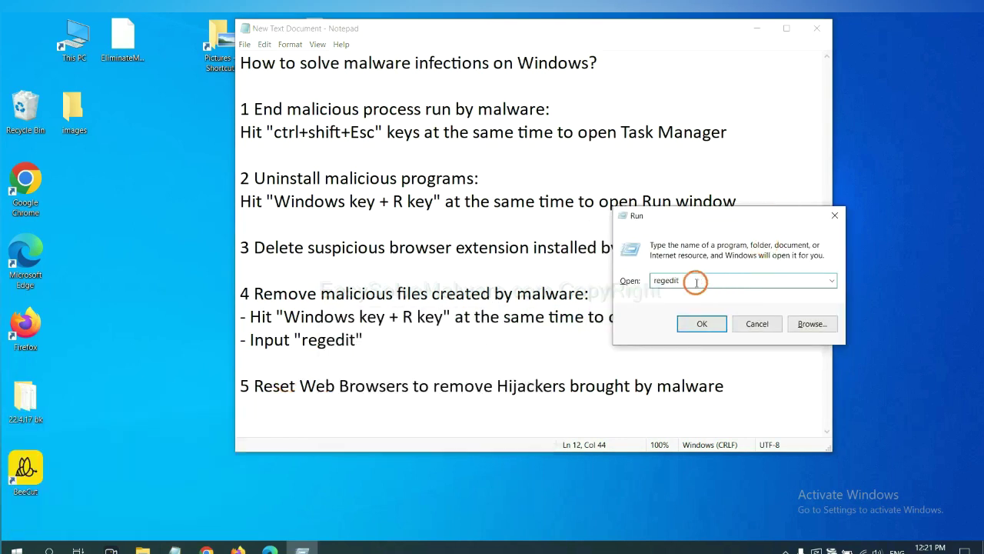
{"action": "left_click", "coordinate": [700, 322]}
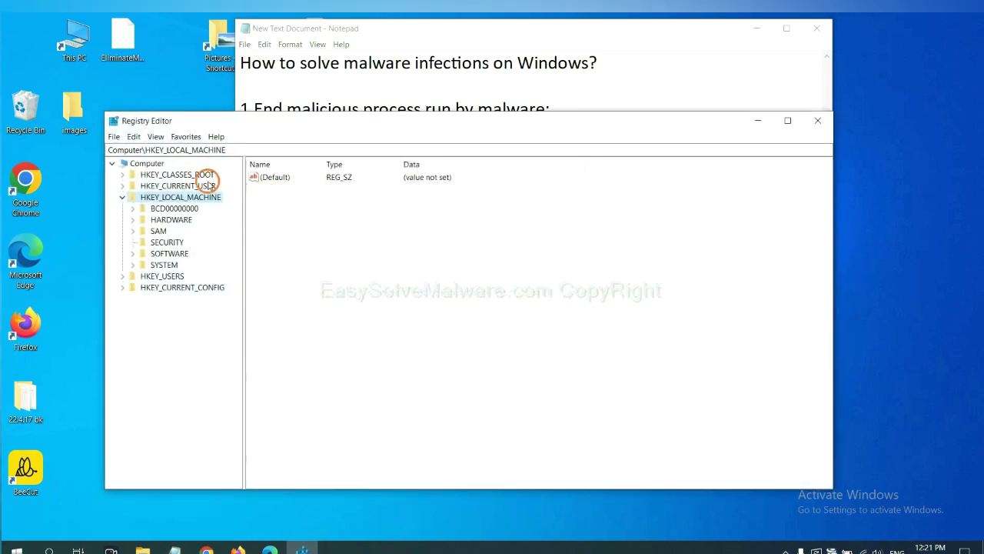
- Search the registry for "beecut" and bring up the available actions for the FEATURE_BROWSER_EMULATION key
{"action": "left_click", "coordinate": [136, 137]}
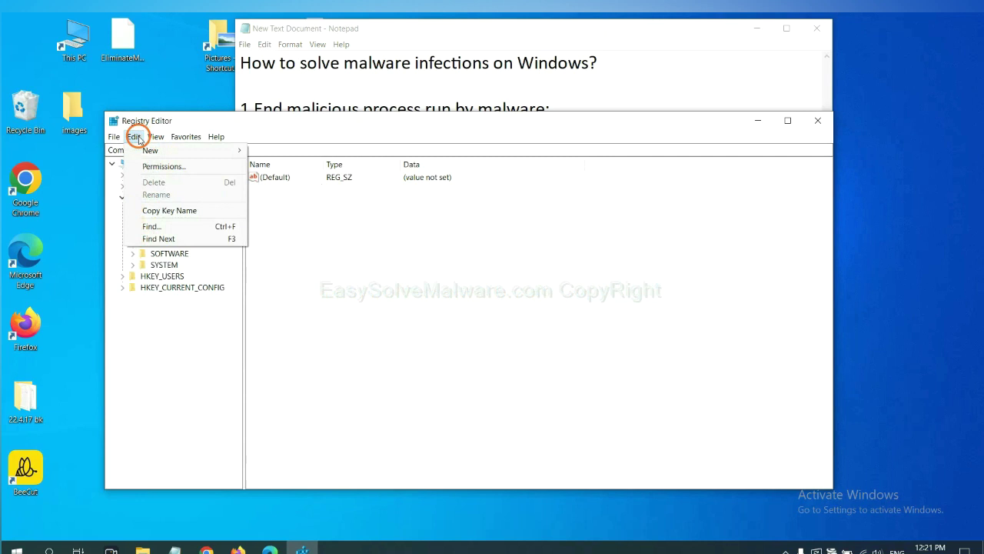
{"action": "left_click", "coordinate": [175, 228]}
{"action": "left_click_drag", "start_coordinate": [283, 176], "coordinate": [378, 199]}
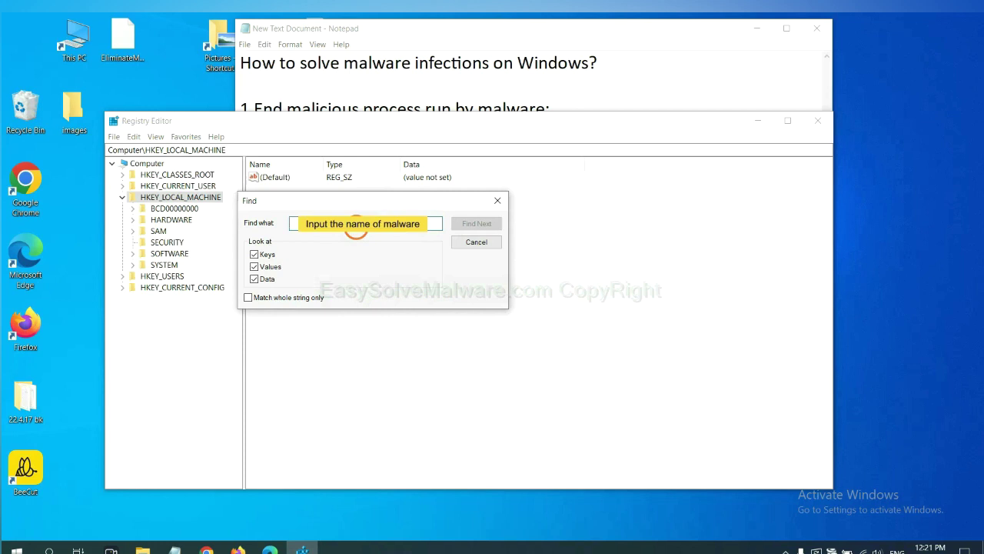
{"action": "type", "text": "beecut"}
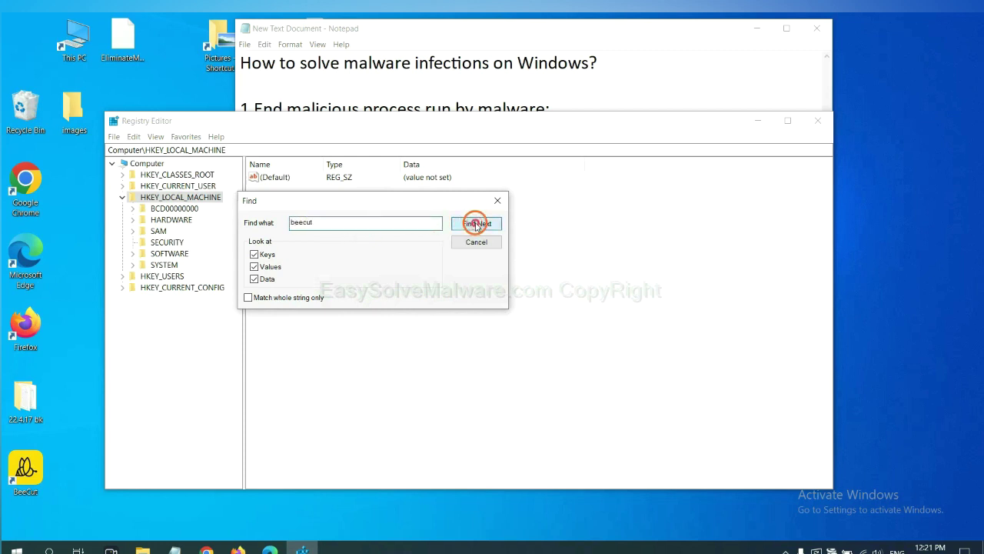
{"action": "left_click", "coordinate": [476, 223]}
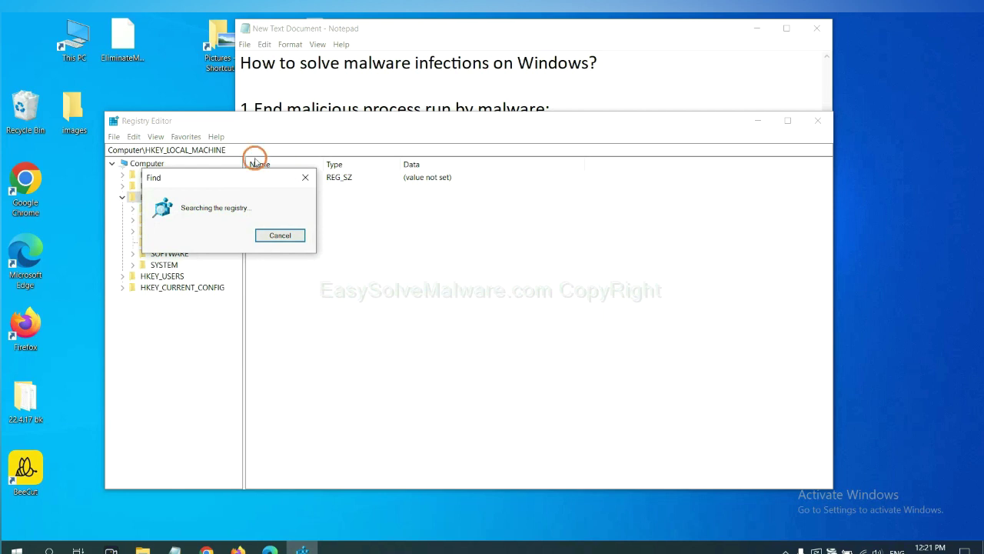
{"action": "left_click_drag", "start_coordinate": [242, 171], "coordinate": [455, 174]}
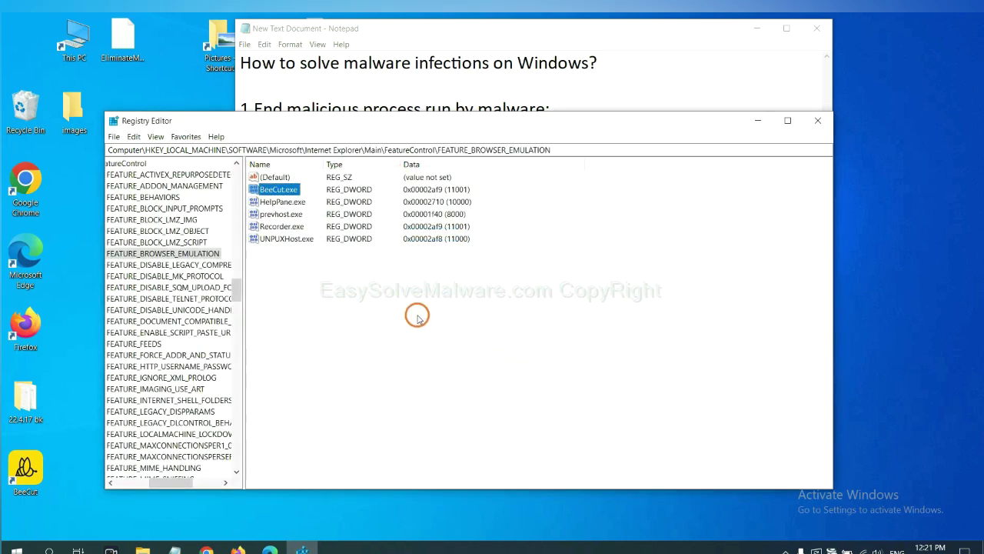
{"action": "mouse_move", "coordinate": [164, 483]}
{"action": "left_mouse_down"}
{"action": "mouse_move", "coordinate": [140, 483]}
{"action": "mouse_move", "coordinate": [167, 477]}
{"action": "left_mouse_up"}
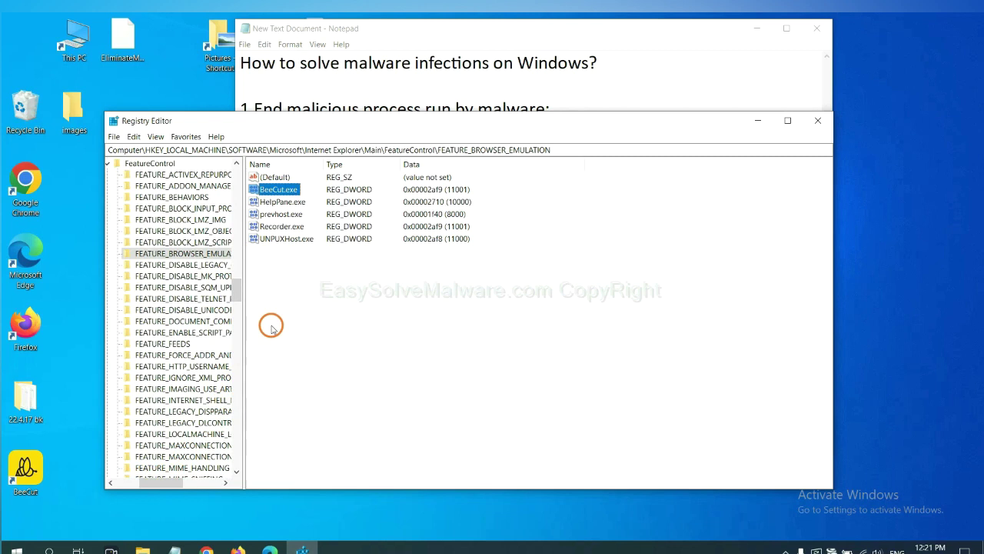
{"action": "right_click", "coordinate": [202, 254]}
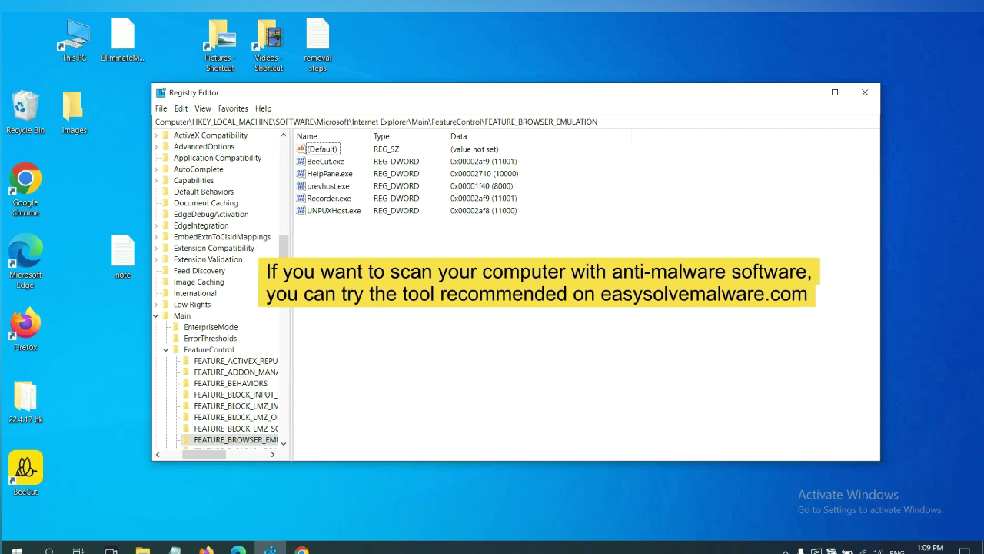
- Switch to Chrome and look over the easysolvemalware.com home page, including its removal guide menu and SpyHunter download section
{"action": "left_click", "coordinate": [303, 550]}
{"action": "scroll", "coordinate": [715, 347], "scroll_direction": "down", "scroll_amount": 1}
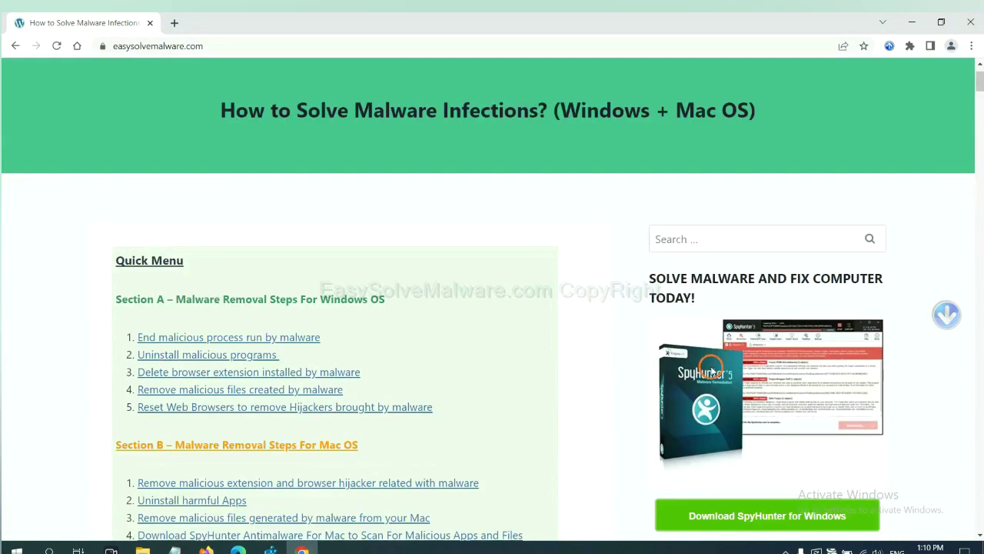
{"action": "scroll", "coordinate": [704, 357], "scroll_direction": "up", "scroll_amount": 1}
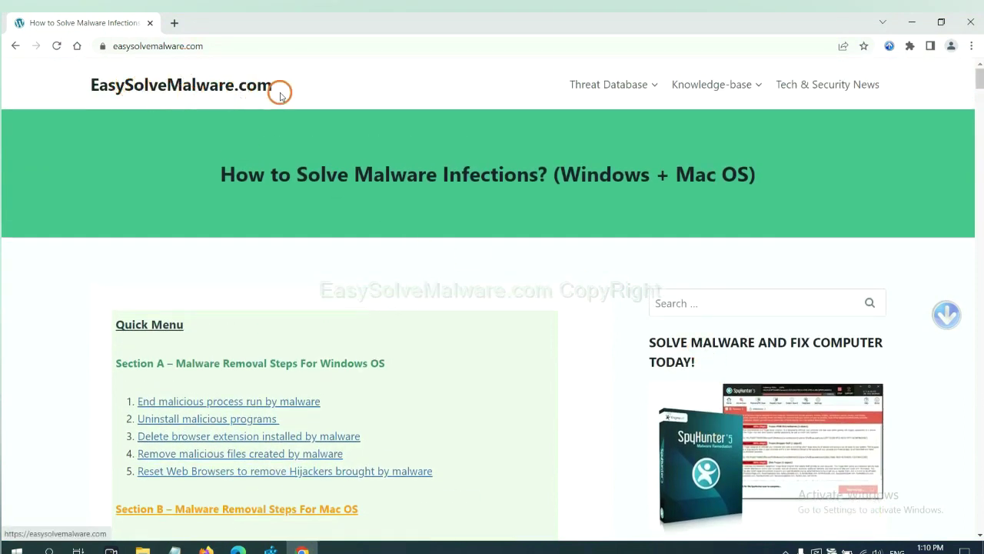
{"action": "scroll", "coordinate": [817, 385], "scroll_direction": "down", "scroll_amount": 2}
{"action": "scroll", "coordinate": [776, 330], "scroll_direction": "down", "scroll_amount": 1}
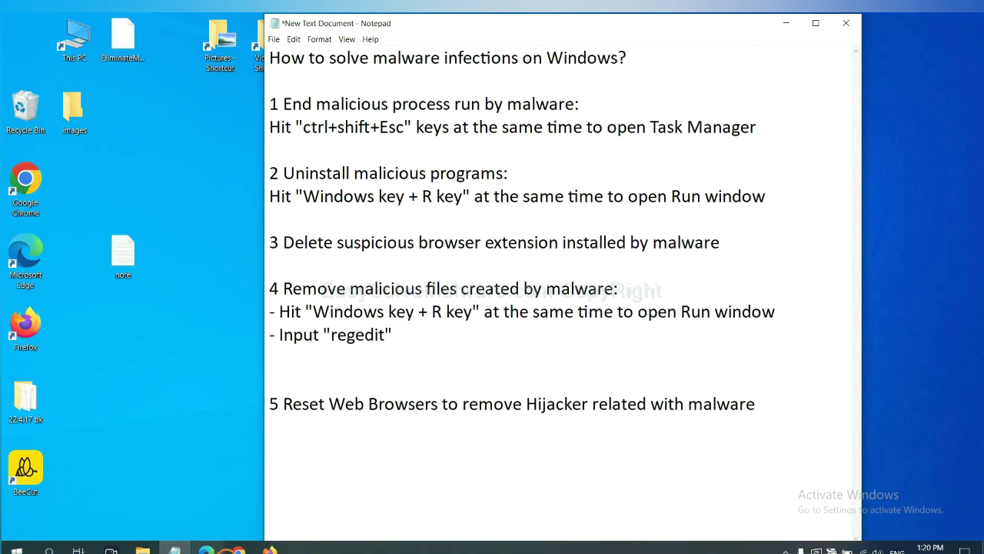
- Switch to Chrome, search its settings for "reset", and open the dialog for restoring settings to their original defaults
{"action": "left_click", "coordinate": [238, 549]}
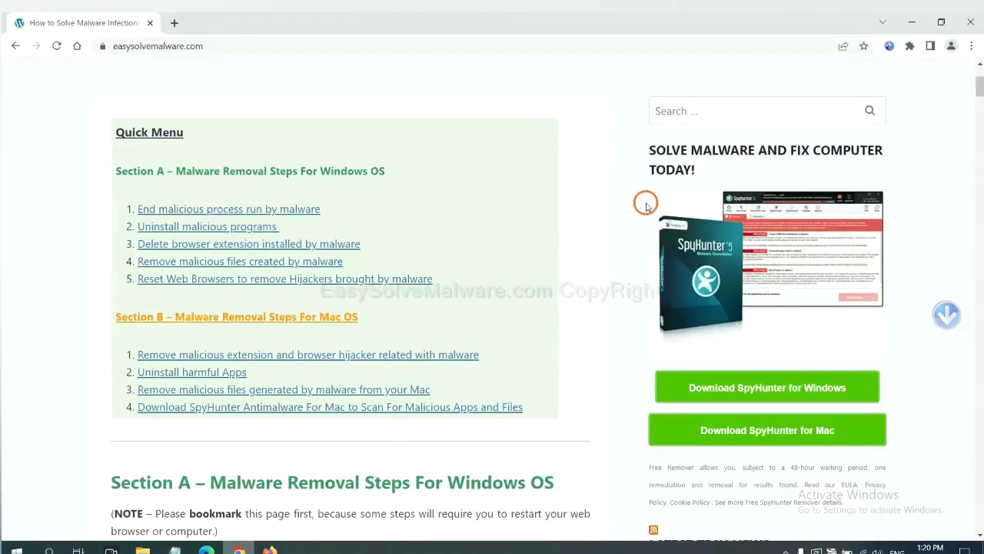
{"action": "left_click", "coordinate": [972, 48]}
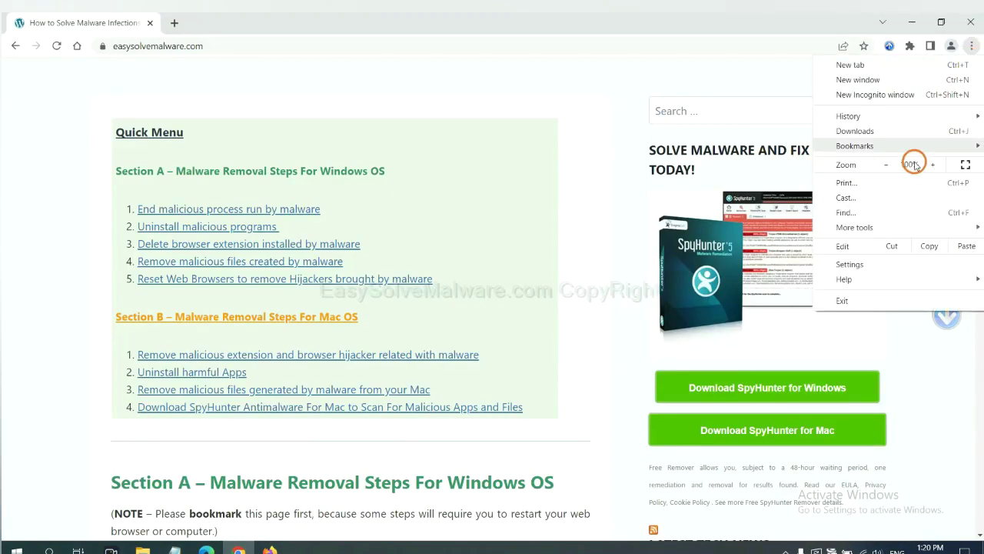
{"action": "left_click", "coordinate": [849, 264]}
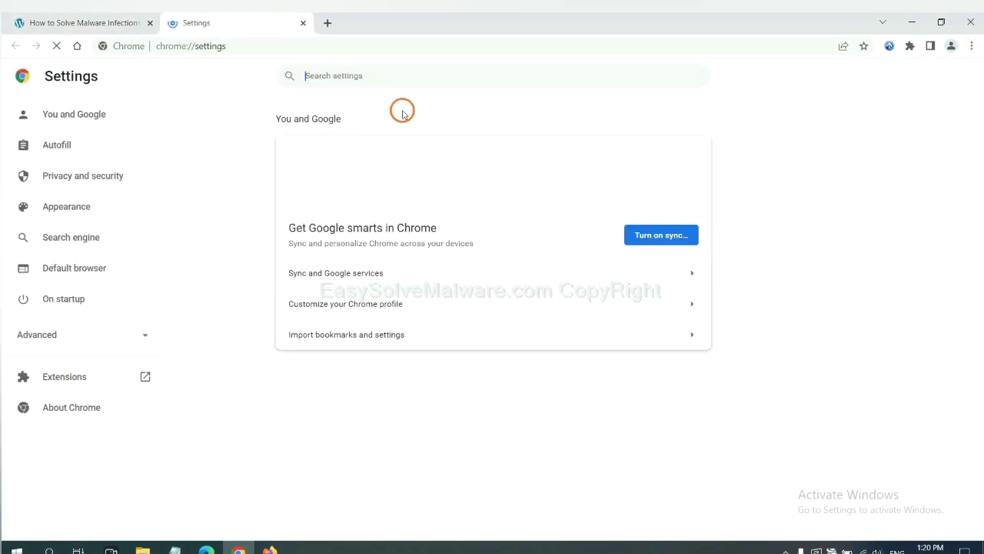
{"action": "type", "text": "reset"}
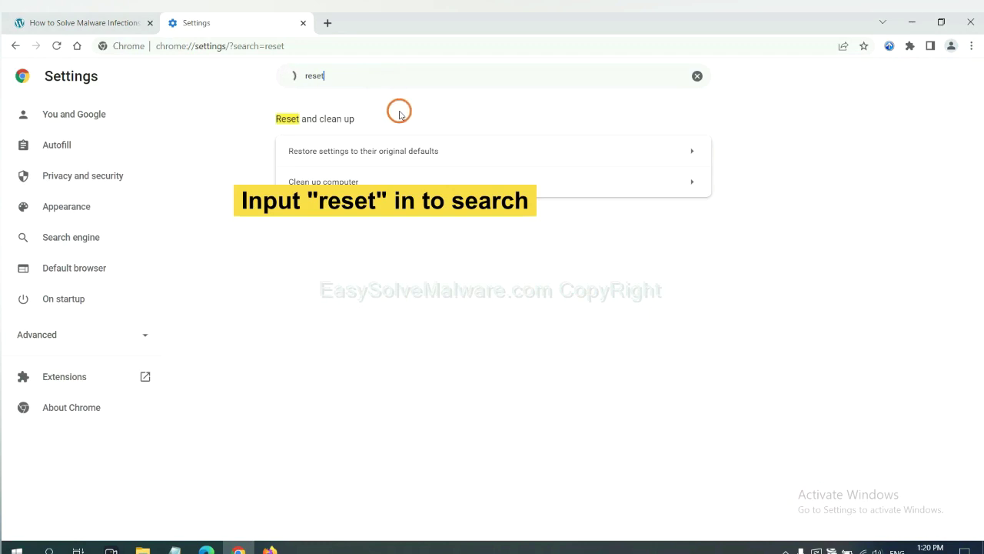
{"action": "left_click", "coordinate": [421, 150]}
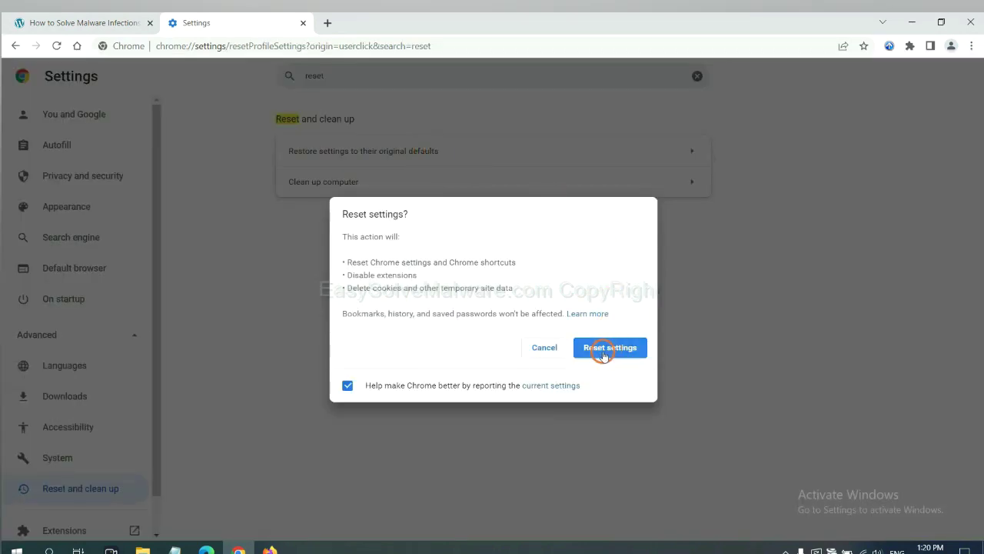
- Switch to Firefox, open its troubleshooting information page, and bring up the Refresh Firefox dialog
{"action": "left_click", "coordinate": [270, 548]}
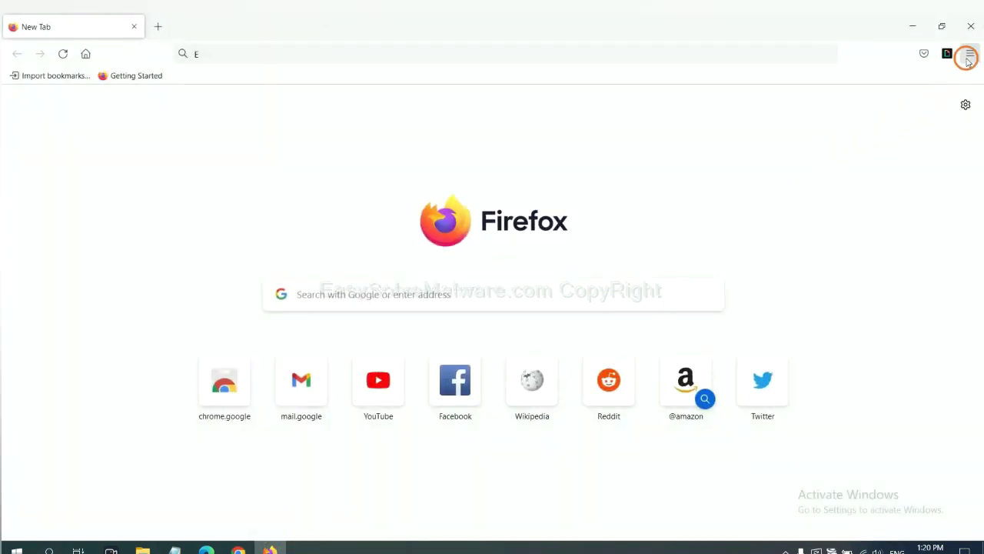
{"action": "left_click", "coordinate": [970, 56]}
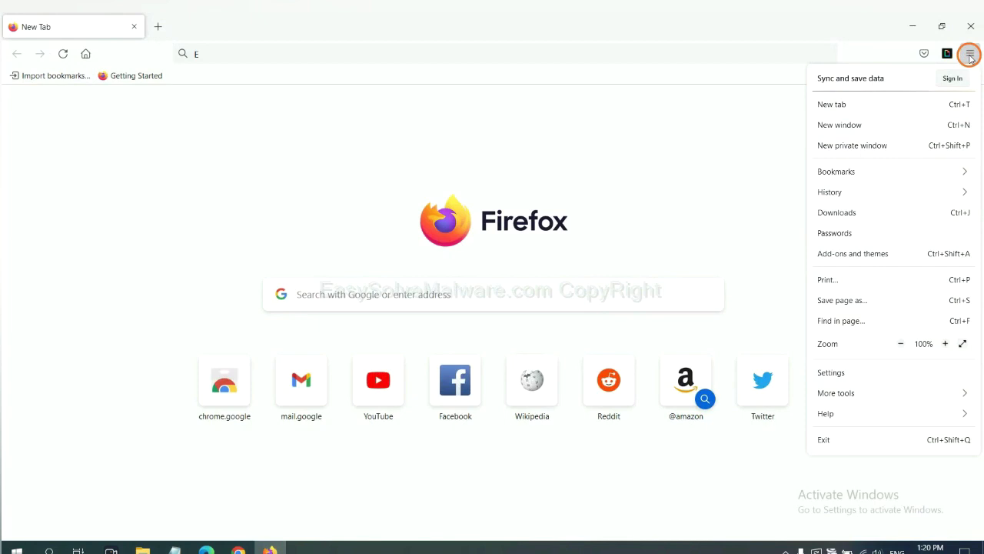
{"action": "left_click", "coordinate": [849, 413]}
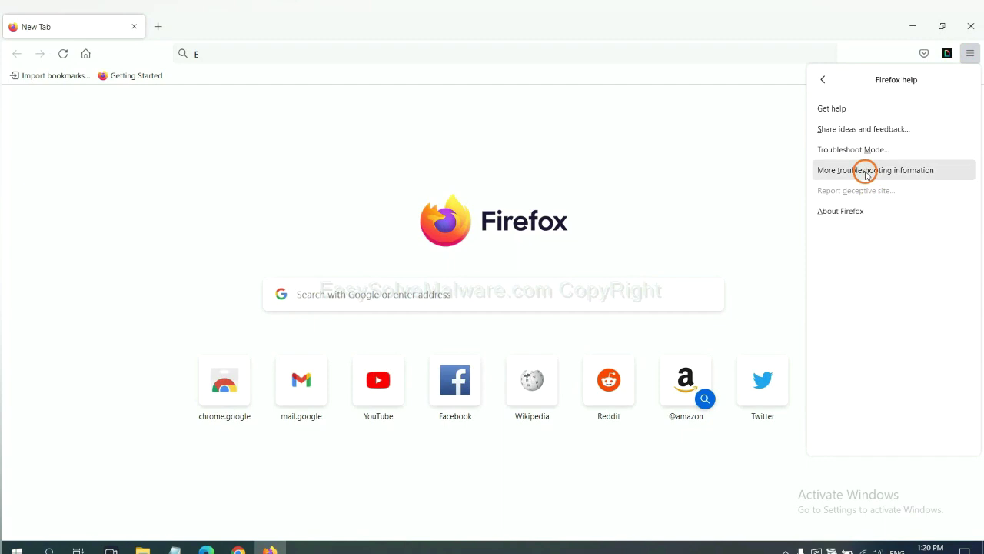
{"action": "left_click", "coordinate": [865, 171]}
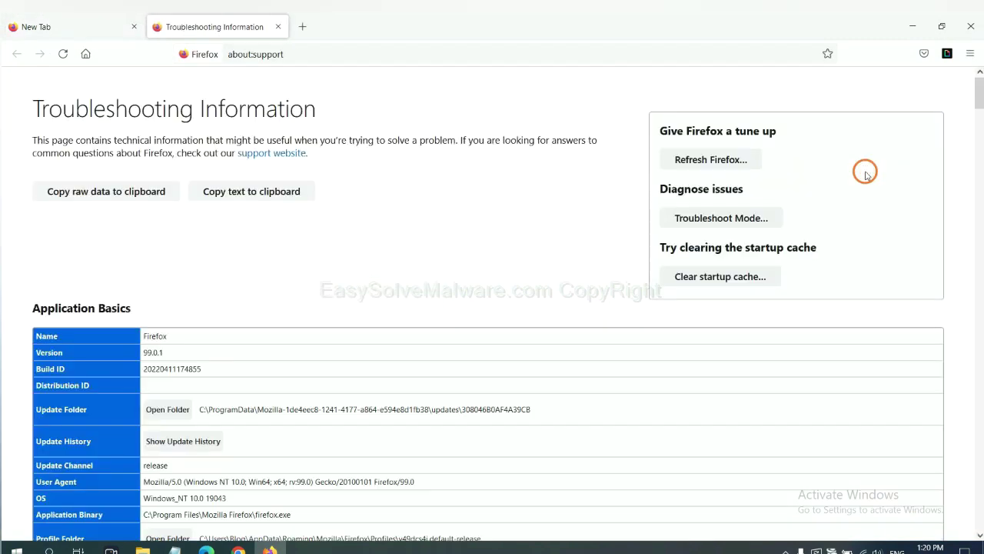
{"action": "left_click", "coordinate": [693, 162]}
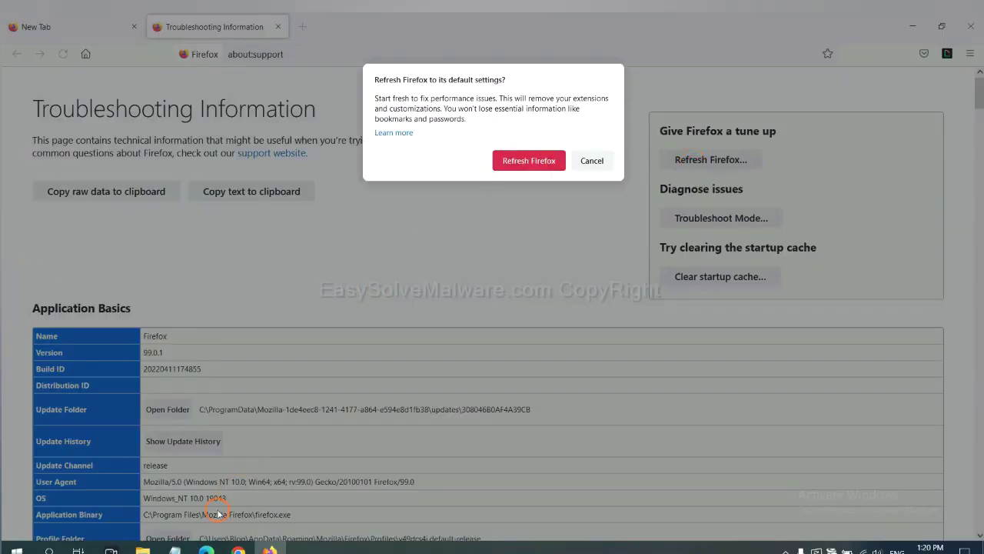
- Switch to Microsoft Edge, search its settings for "reset", and open the dialog for restoring settings to their default values
{"action": "left_click", "coordinate": [207, 550]}
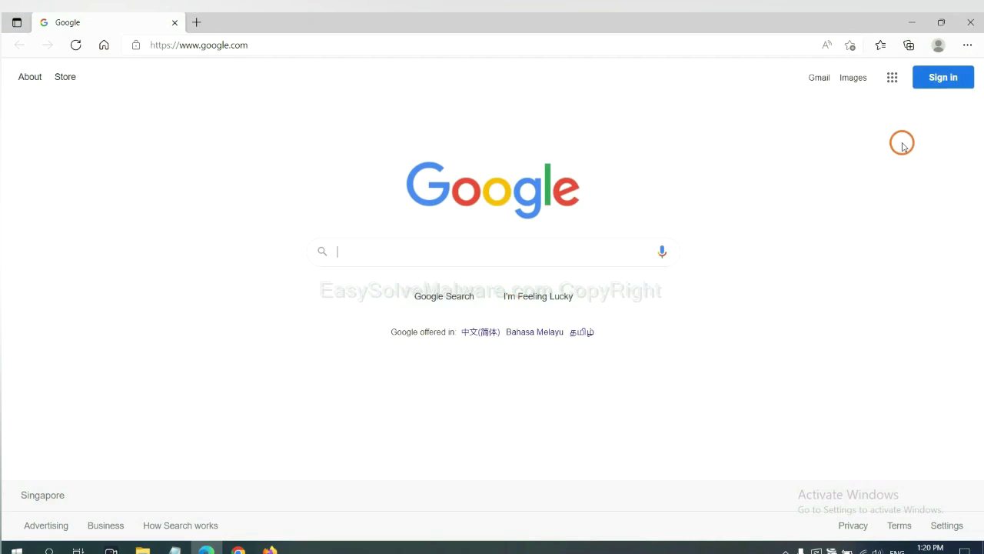
{"action": "left_click", "coordinate": [968, 46]}
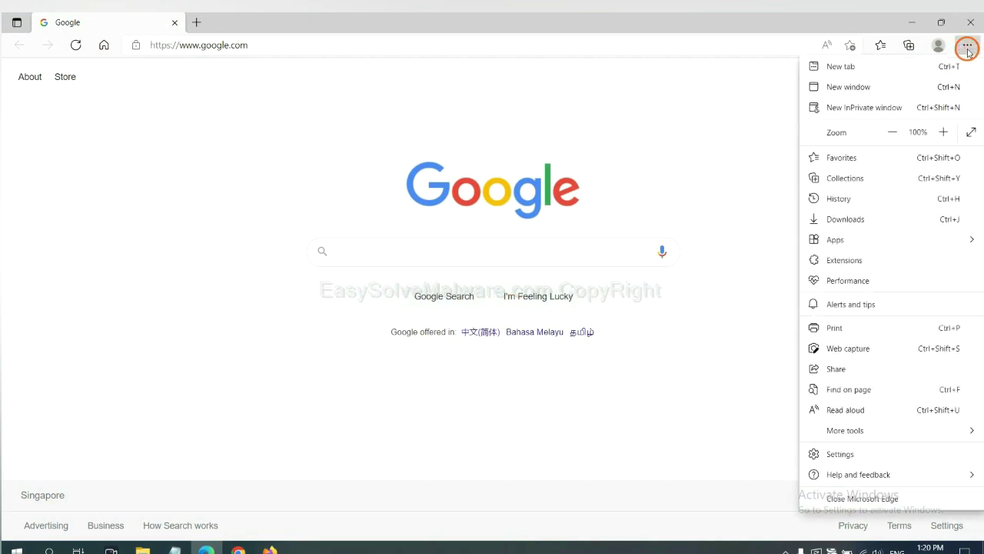
{"action": "left_click", "coordinate": [851, 456]}
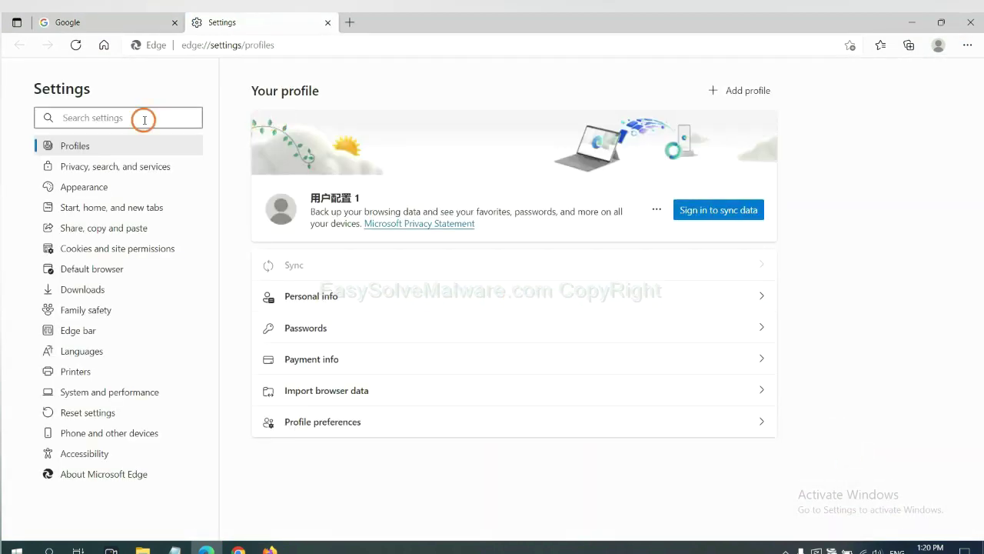
{"action": "type", "text": "re"}
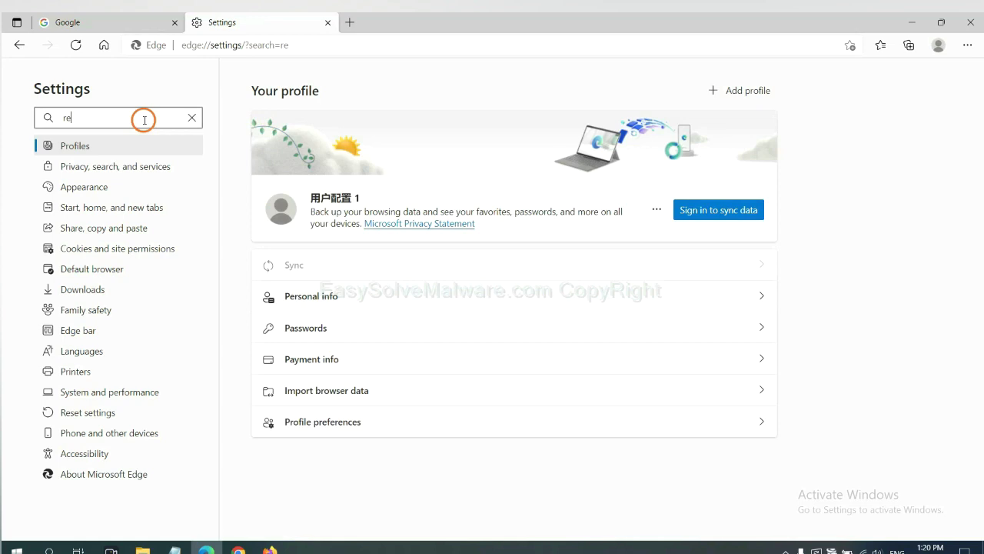
{"action": "type", "text": "set"}
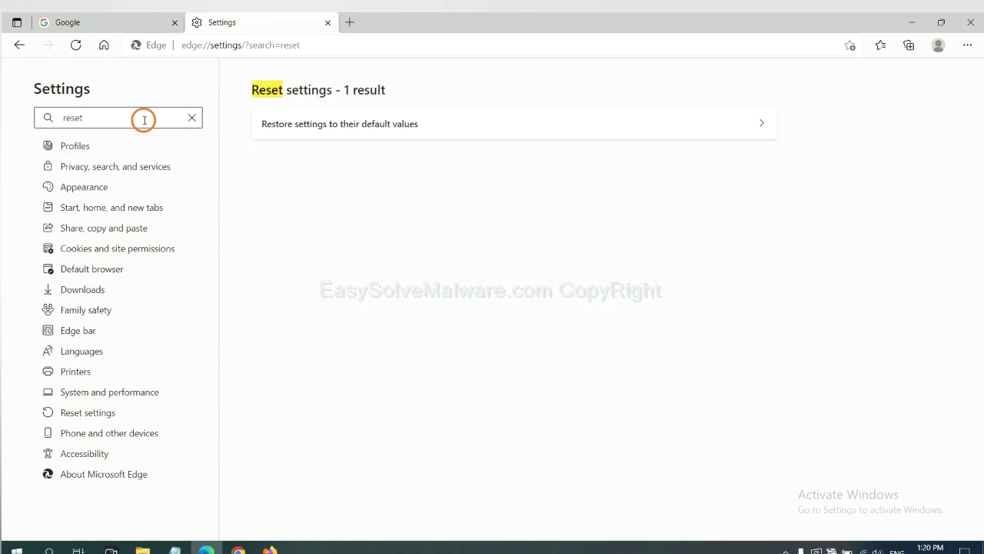
{"action": "left_click", "coordinate": [347, 123]}
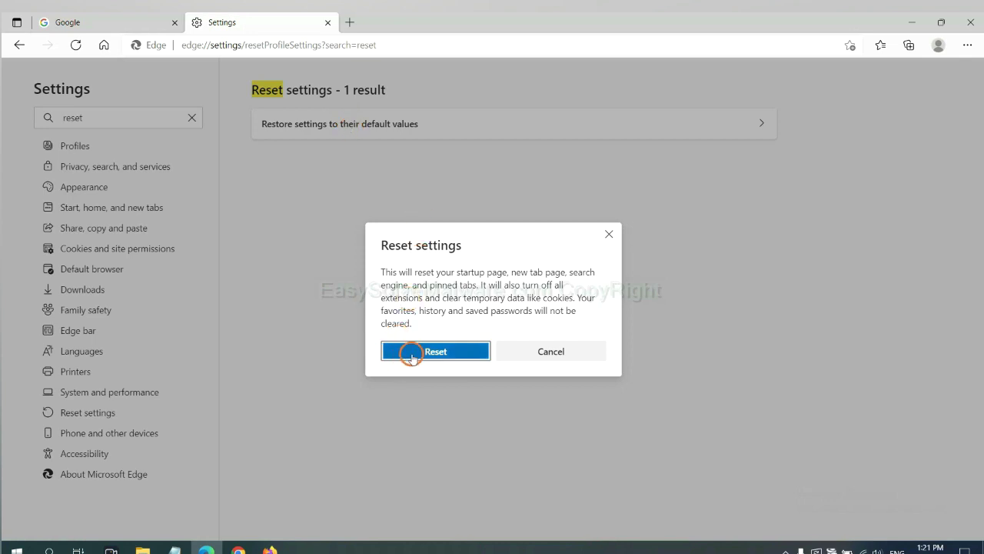